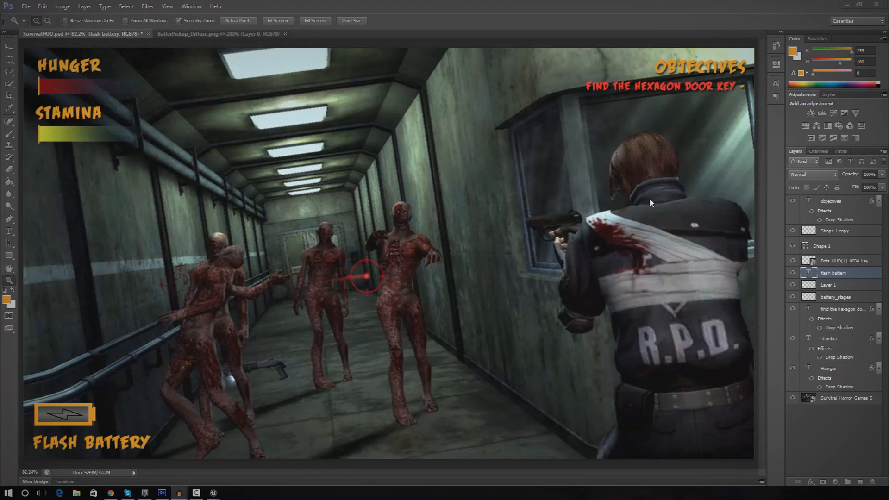
pyautogui.rightClick(555, 221)
pyautogui.click(567, 227)
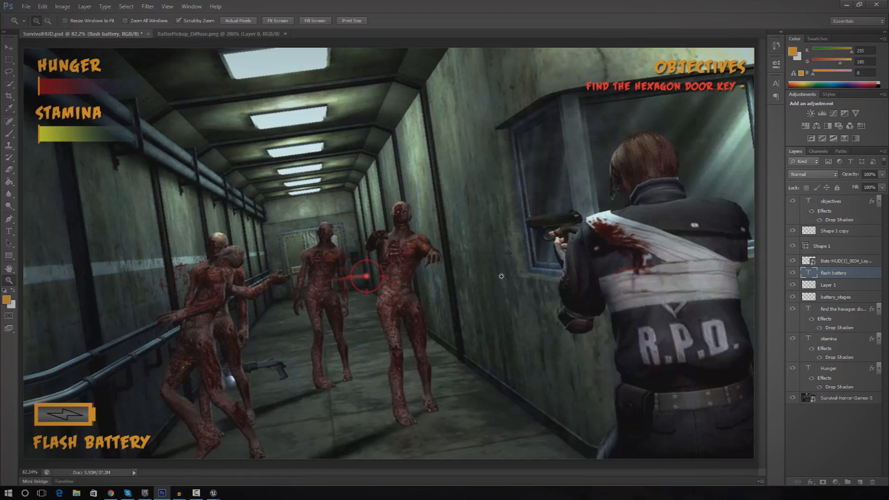
pyautogui.click(458, 274)
pyautogui.rightClick(432, 278)
pyautogui.click(446, 286)
# - Switch to the Unreal Editor and start playing the third-person example level in the viewport
pyautogui.moveTo(212, 493)
pyautogui.click(168, 449)
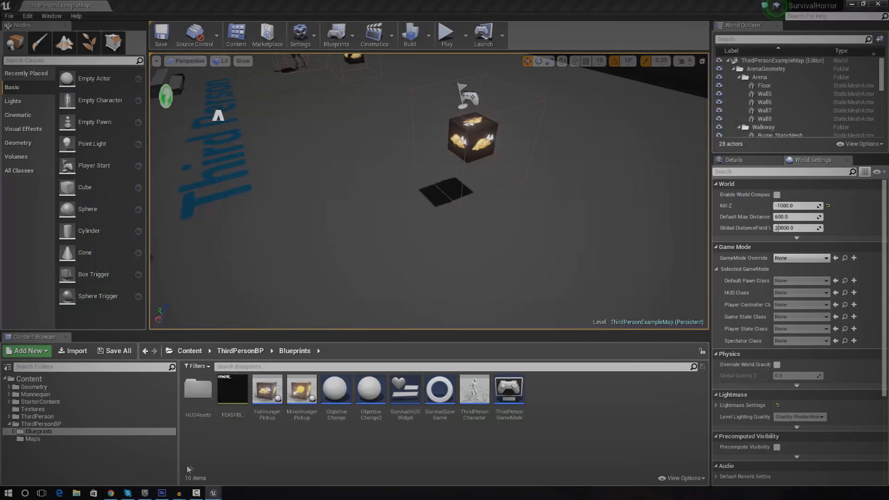
pyautogui.moveTo(429, 191); pyautogui.dragTo(481, 191, button='right')
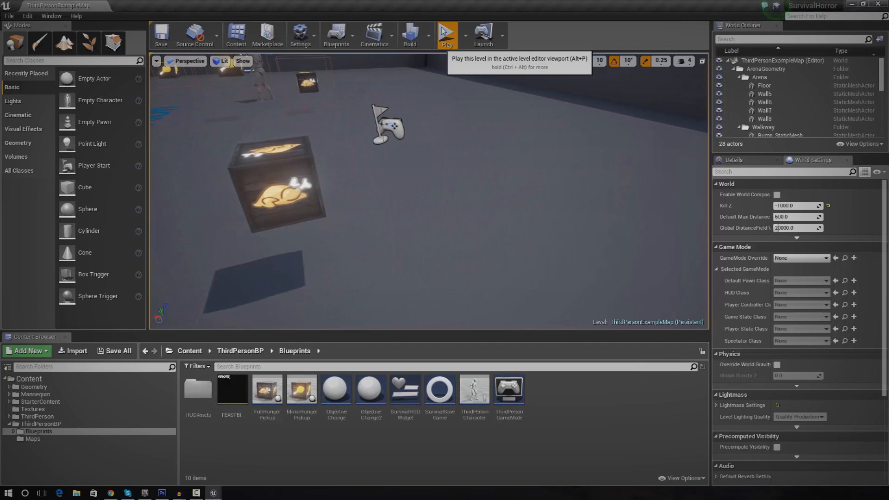
pyautogui.click(447, 36)
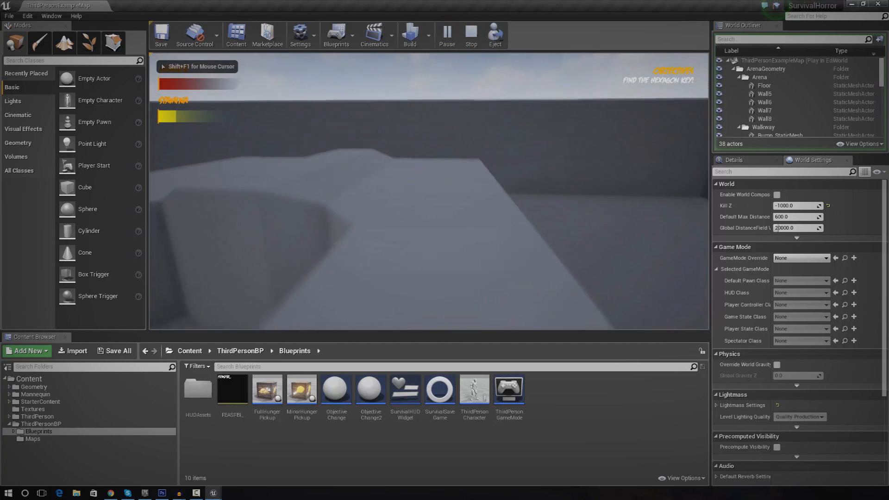
# - Walk and jump around the level to check the flashlight, hunger and stamina bars, and end the play session
pyautogui.press('w')
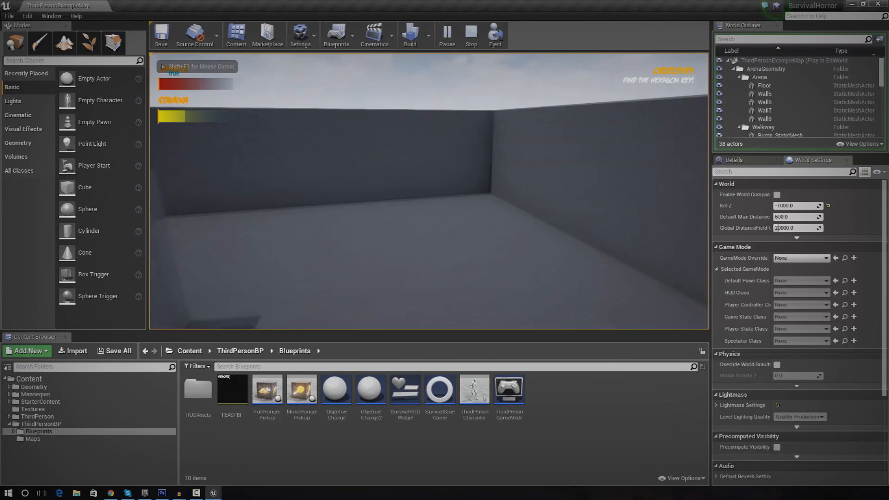
pyautogui.press('w')
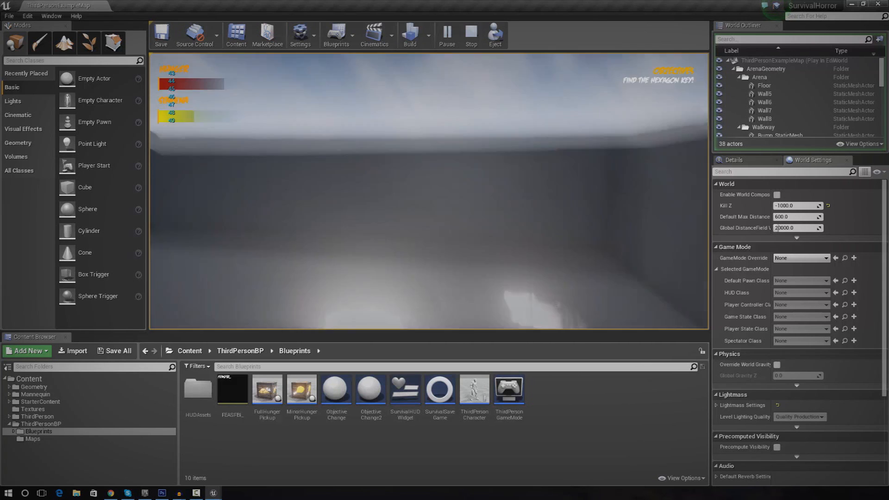
pyautogui.press('w')
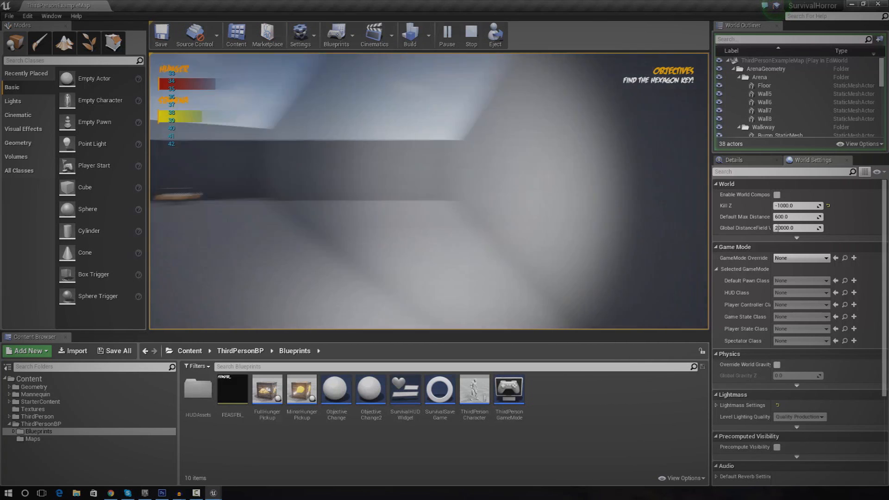
pyautogui.press('w')
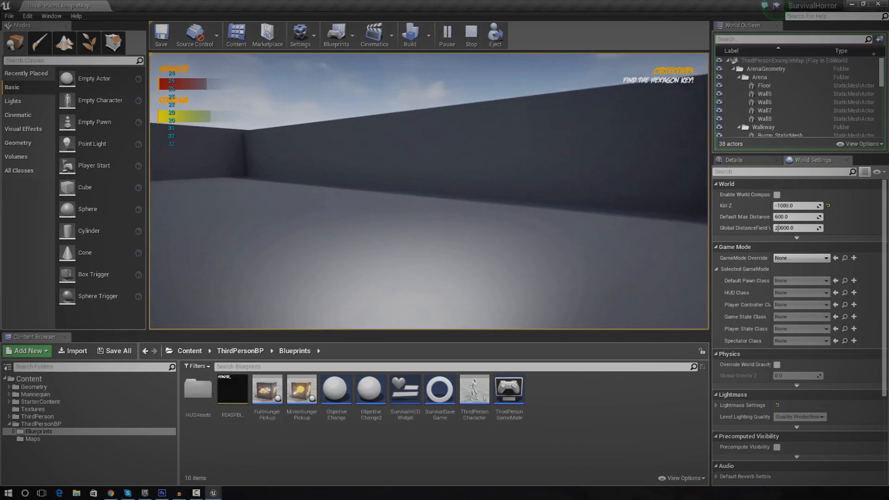
pyautogui.press('w')
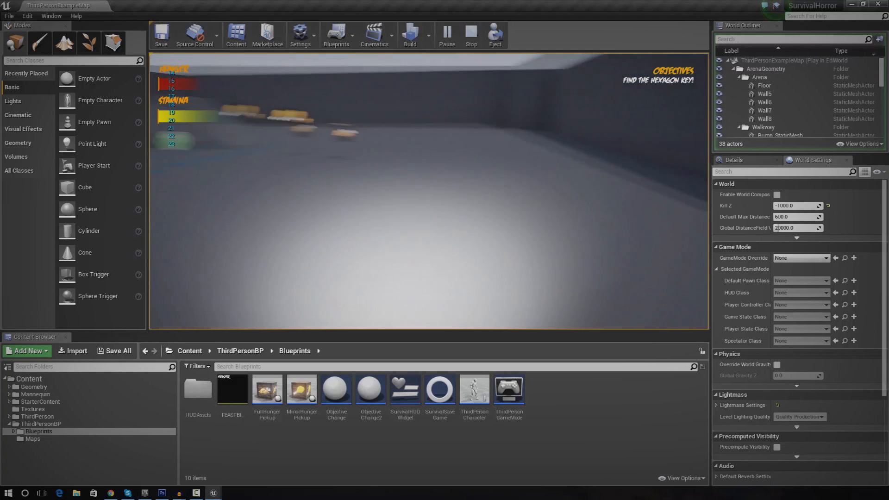
pyautogui.press('w')
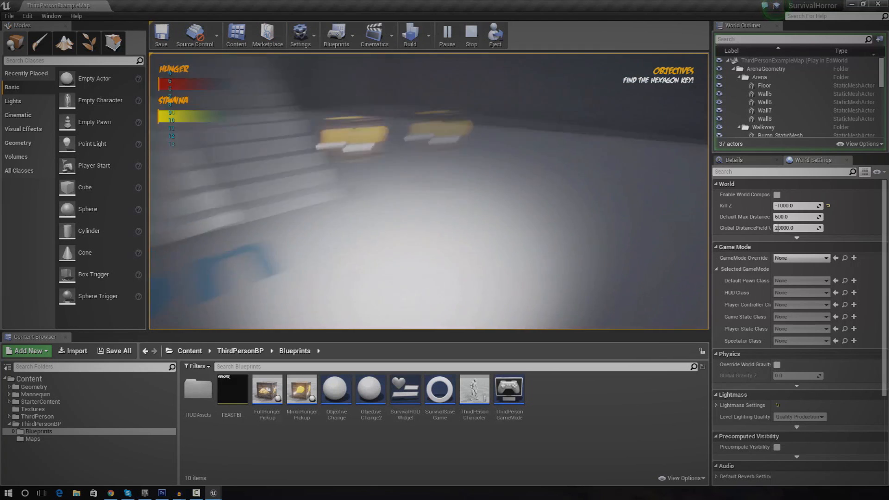
pyautogui.press('w')
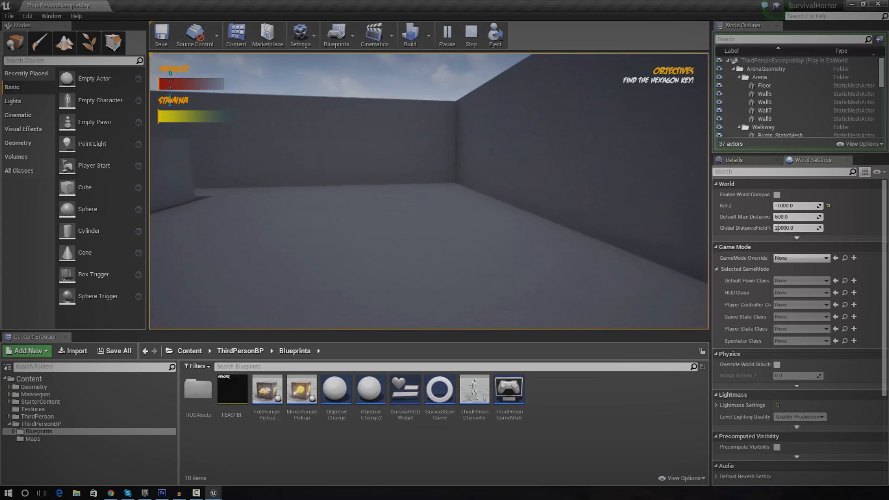
pyautogui.press('w')
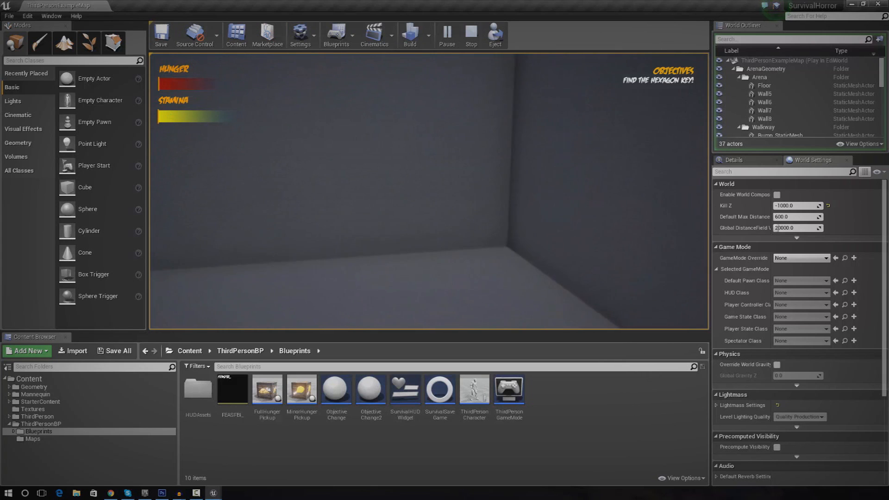
pyautogui.press('w')
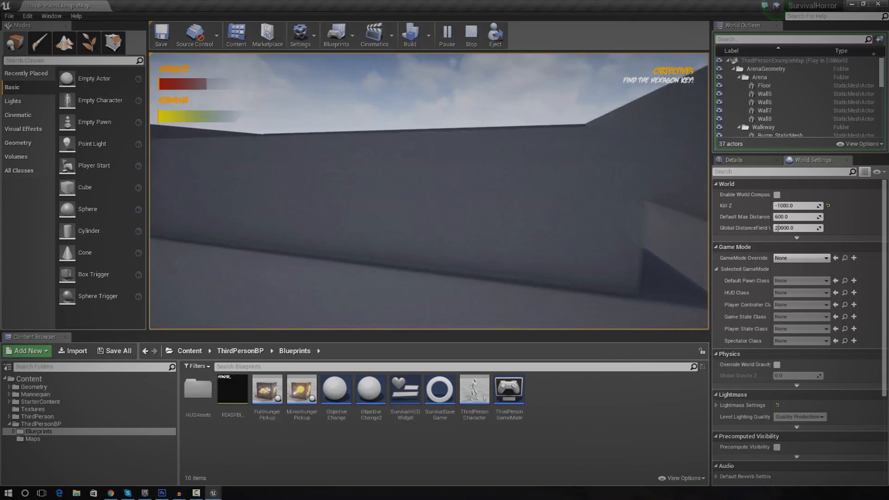
pyautogui.press('space')
pyautogui.press('w')
pyautogui.press('space')
pyautogui.press('w')
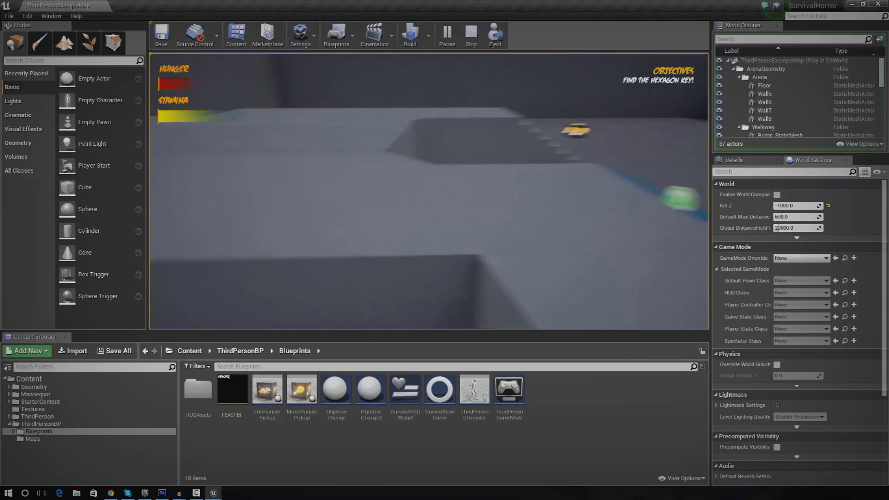
pyautogui.press('w')
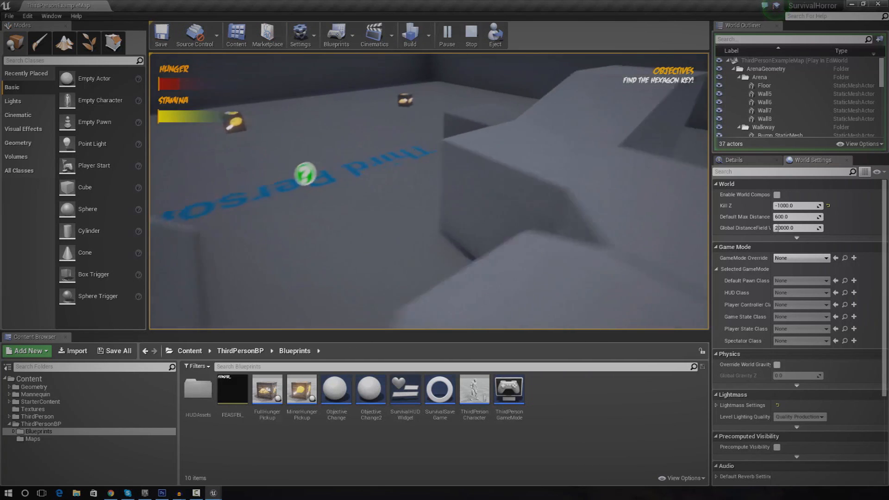
pyautogui.press('Escape')
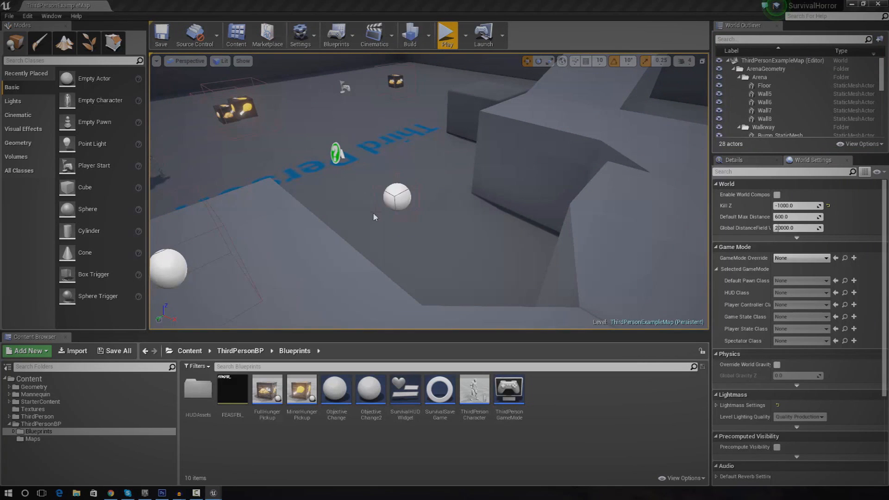
# - View the BatterPickup_Diffuse image and the other battery pickup textures in the Desktop folder, and close File Explorer
pyautogui.click(77, 492)
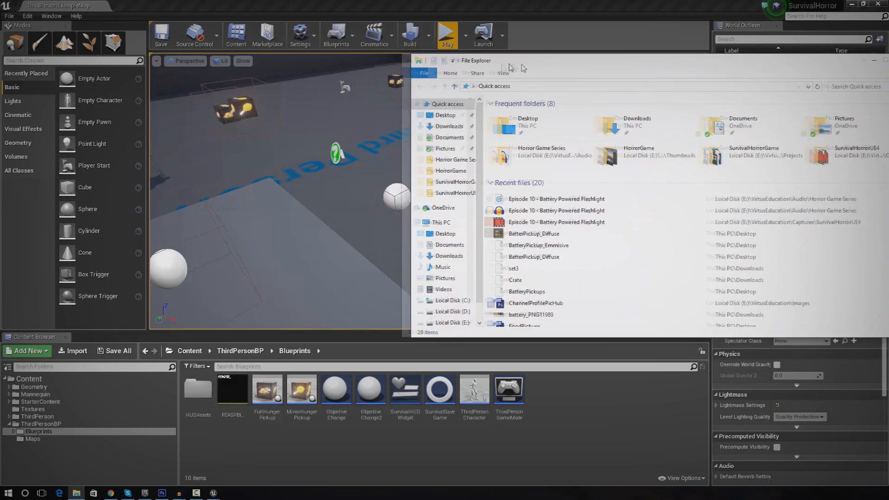
pyautogui.click(393, 121)
pyautogui.doubleClick(518, 129)
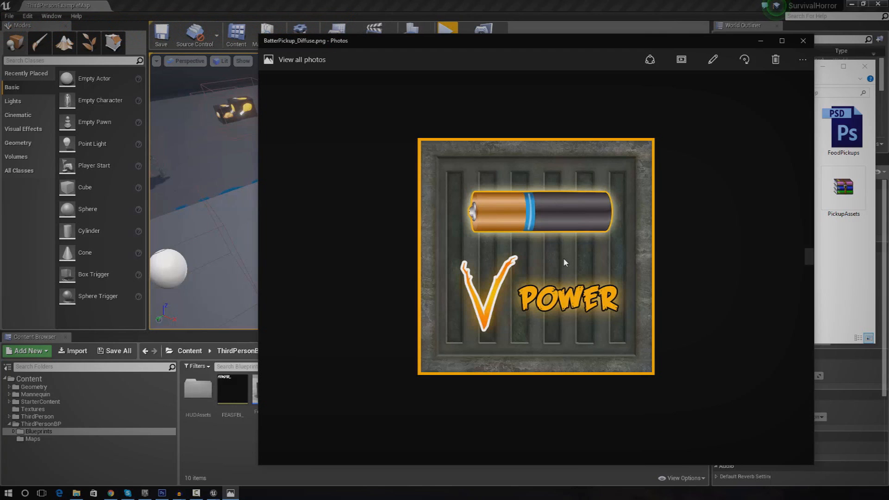
pyautogui.click(802, 41)
pyautogui.click(572, 132)
pyautogui.click(610, 141)
pyautogui.click(534, 144)
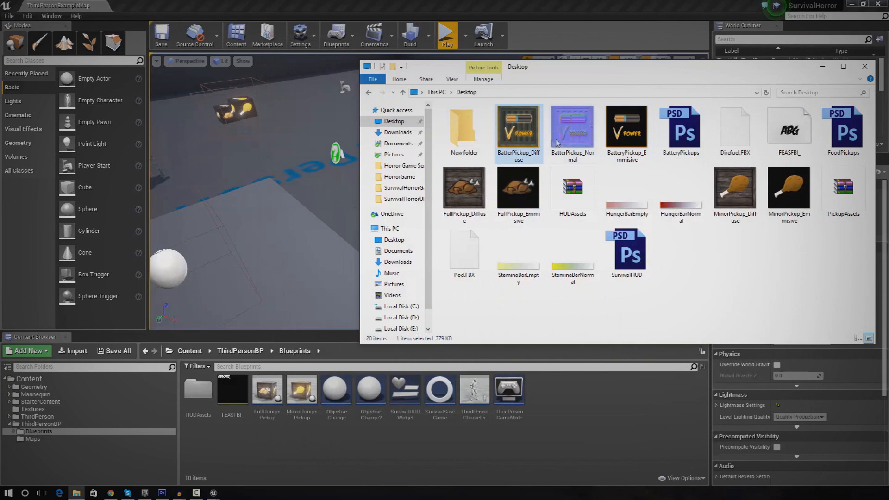
pyautogui.click(865, 68)
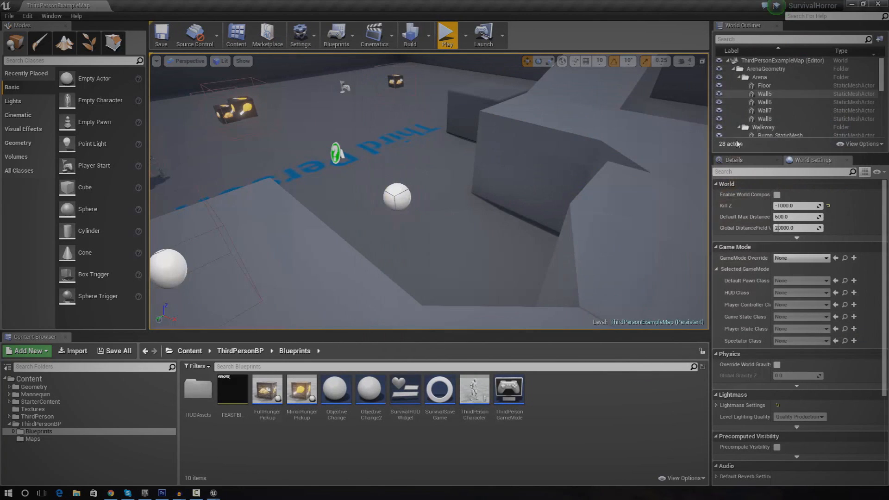
# - Create an Actor Blueprint class named Battery_Pickup in the ThirdPersonBP Blueprints folder
pyautogui.rightClick(533, 415)
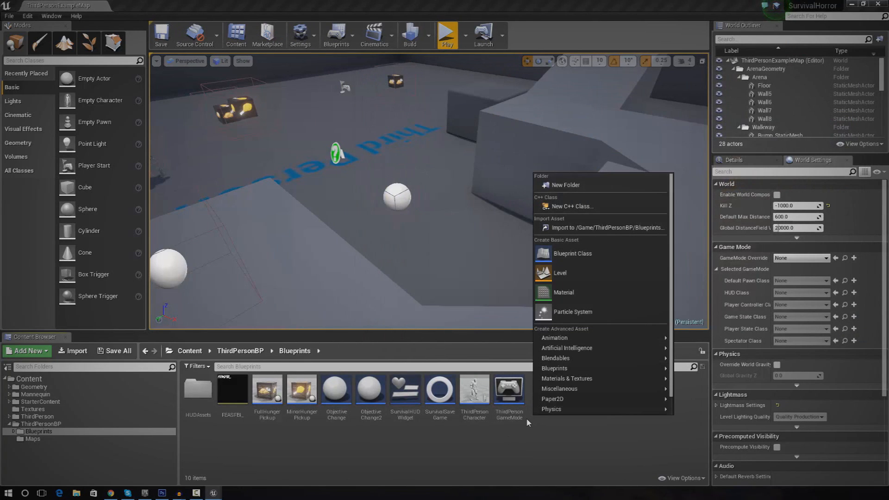
pyautogui.click(526, 418)
pyautogui.rightClick(535, 415)
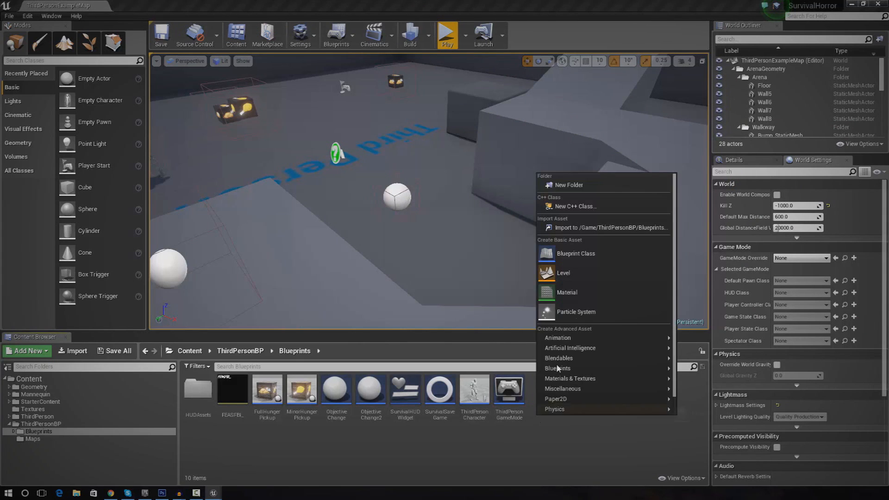
pyautogui.click(584, 257)
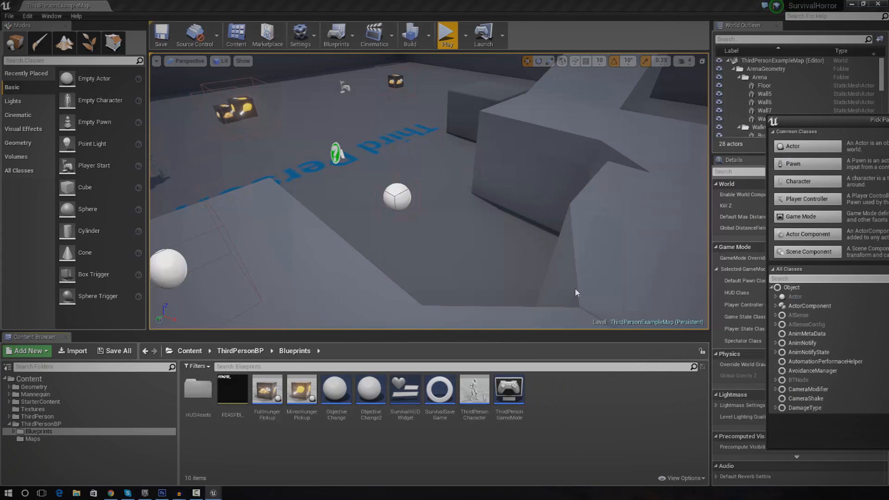
pyautogui.click(398, 90)
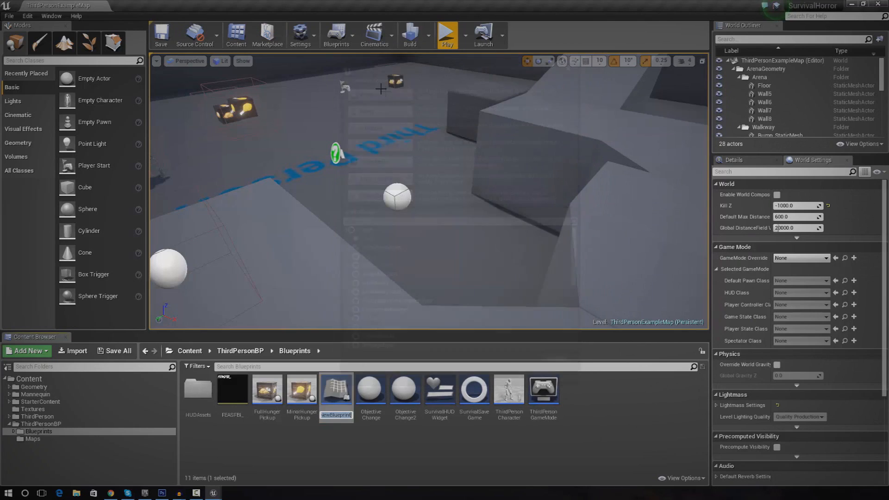
pyautogui.write('Bat')
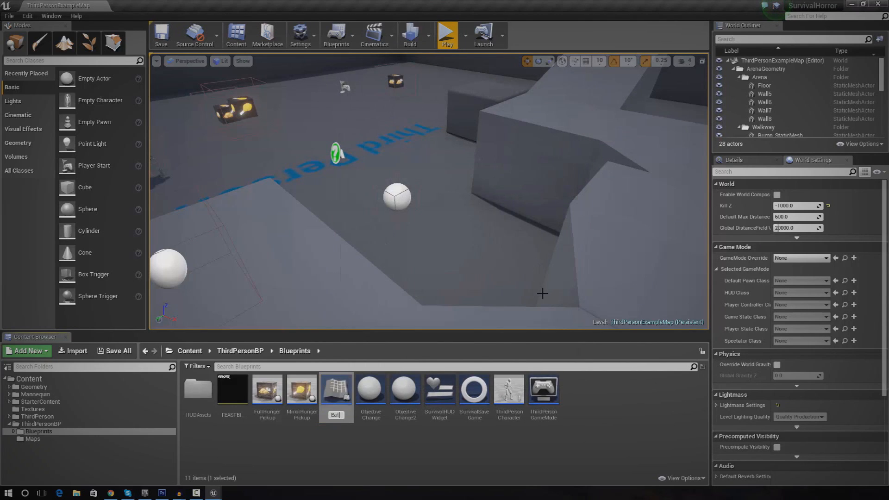
pyautogui.write('tery_Pickup')
pyautogui.press('Return')
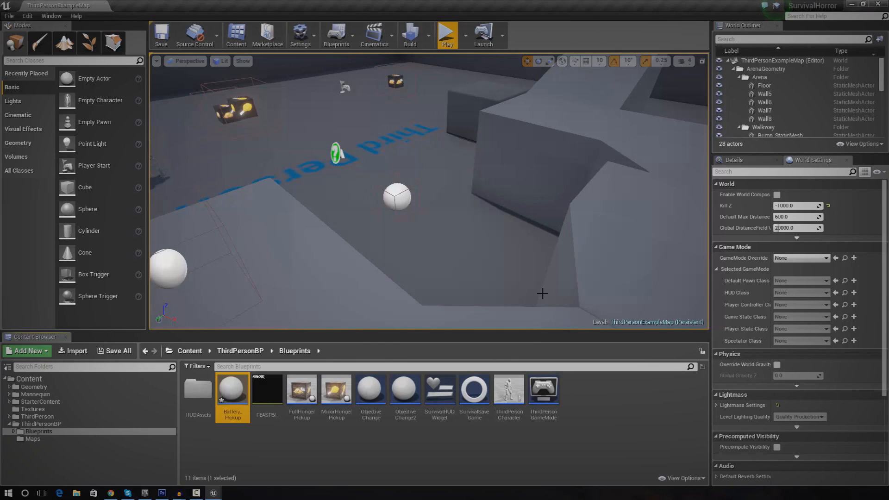
# - Open the Battery_Pickup blueprint and add a Cube component under its scene root
pyautogui.press('Return')
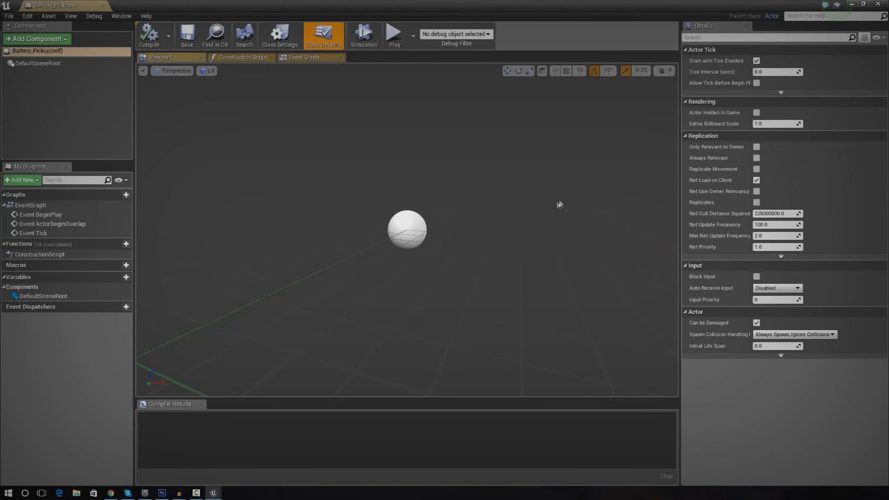
pyautogui.click(34, 42)
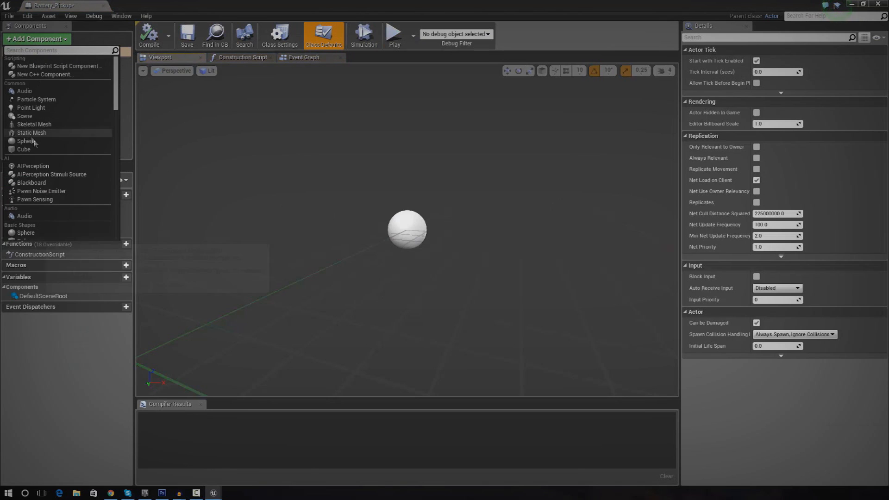
pyautogui.click(24, 150)
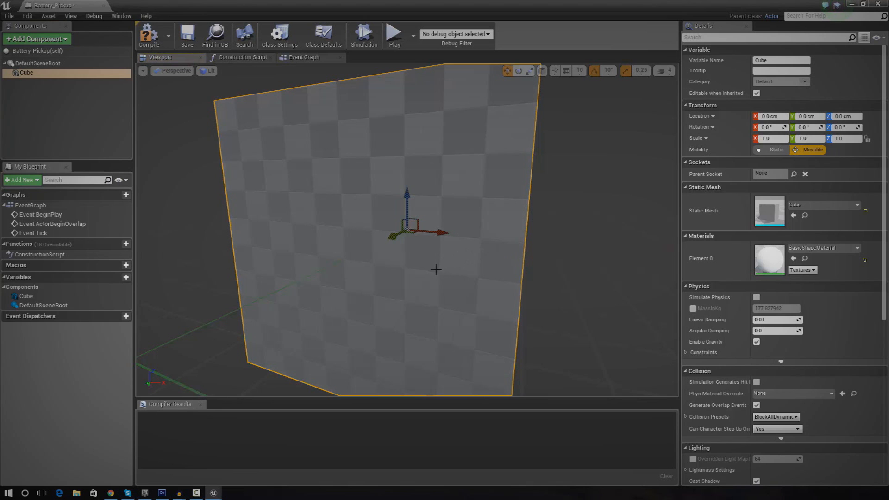
pyautogui.moveTo(406, 231); pyautogui.dragTo(443, 240, button='right')
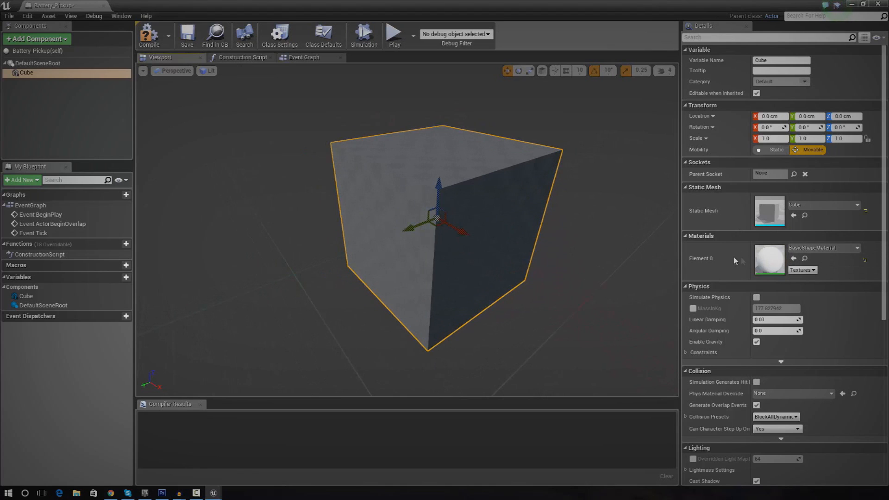
pyautogui.moveTo(404, 217); pyautogui.dragTo(444, 203, button='right')
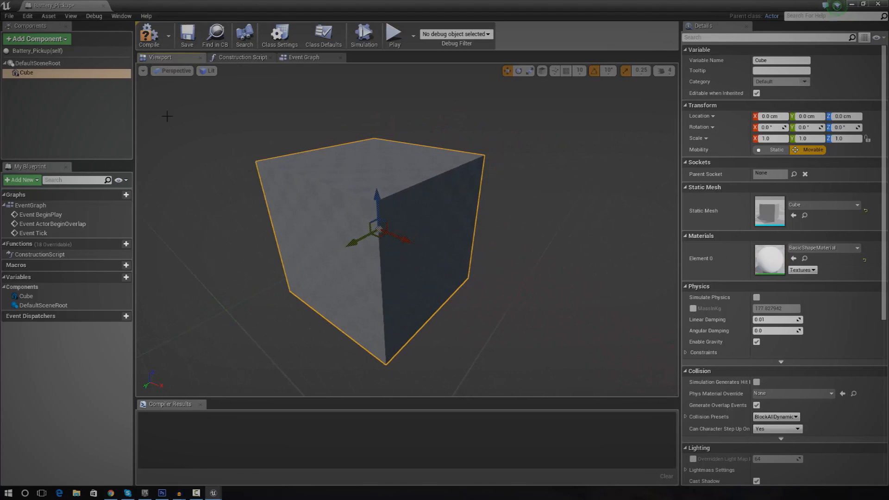
# - Add a Box Collision component to Battery_Pickup, keeping its default name Box
pyautogui.click(37, 39)
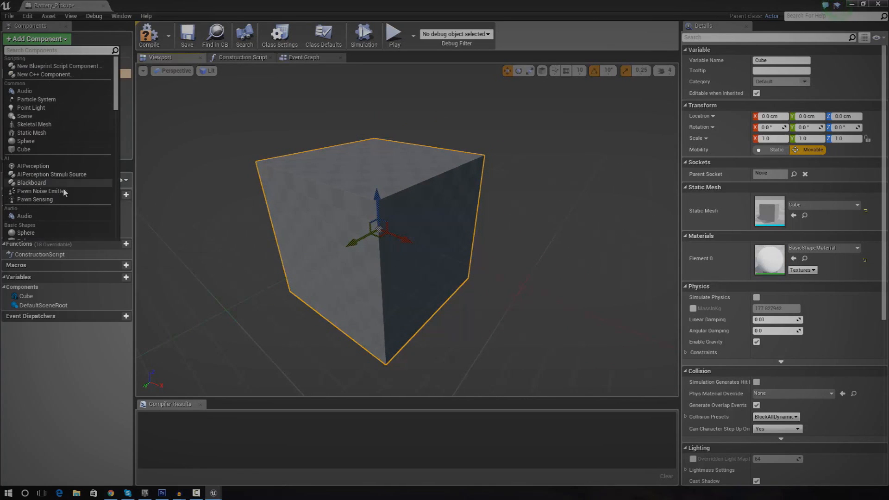
pyautogui.write('box co')
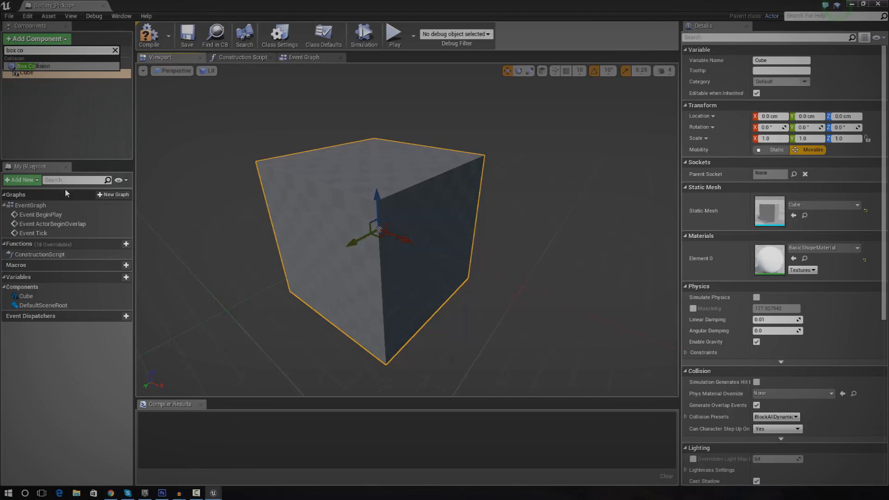
pyautogui.press('Return')
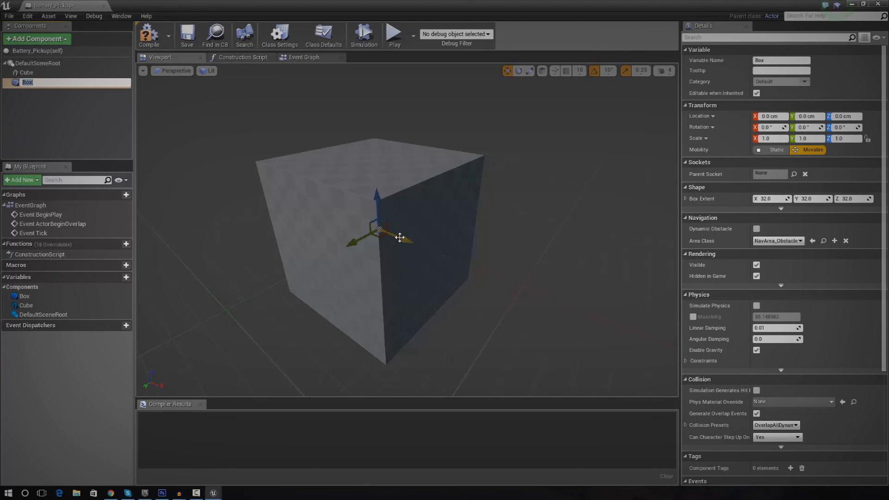
pyautogui.click(18, 85)
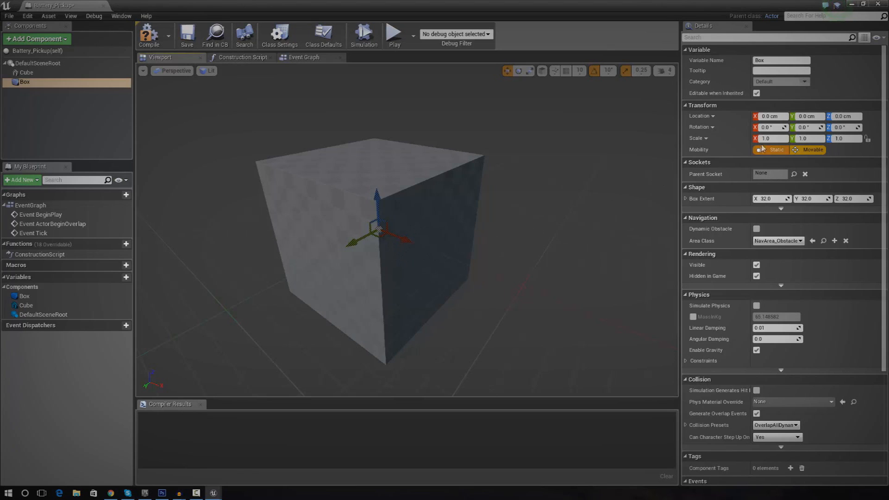
# - Set the Cube component's scale to 0.5 on X, Y and Z, and compile the Battery_Pickup blueprint
pyautogui.click(465, 198)
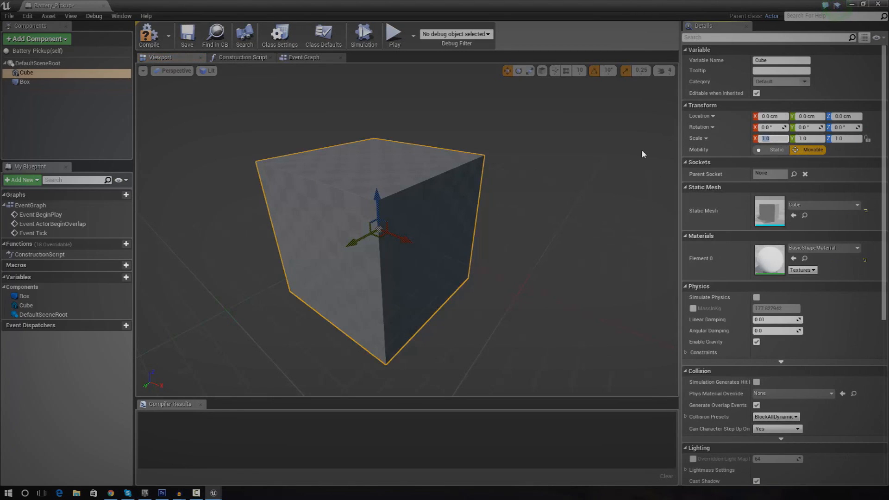
pyautogui.write('0.5')
pyautogui.press('Tab')
pyautogui.write('0.5')
pyautogui.press('Tab')
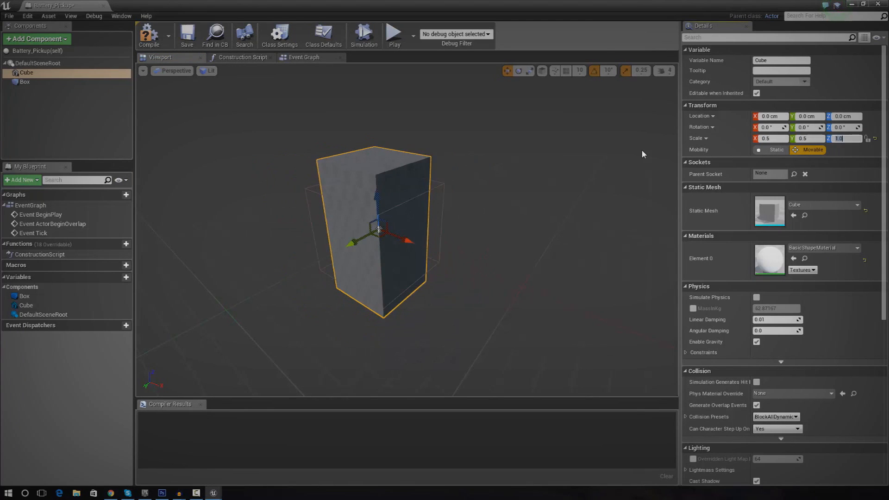
pyautogui.write('0.5')
pyautogui.press('Return')
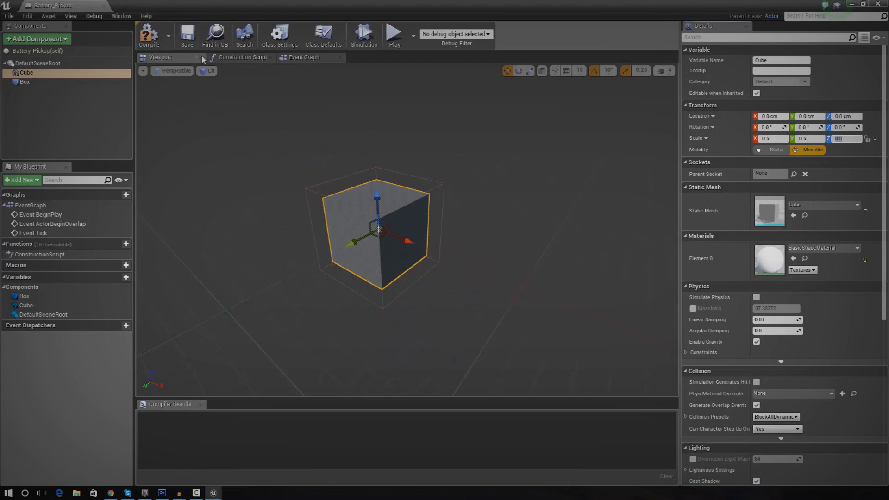
pyautogui.click(149, 35)
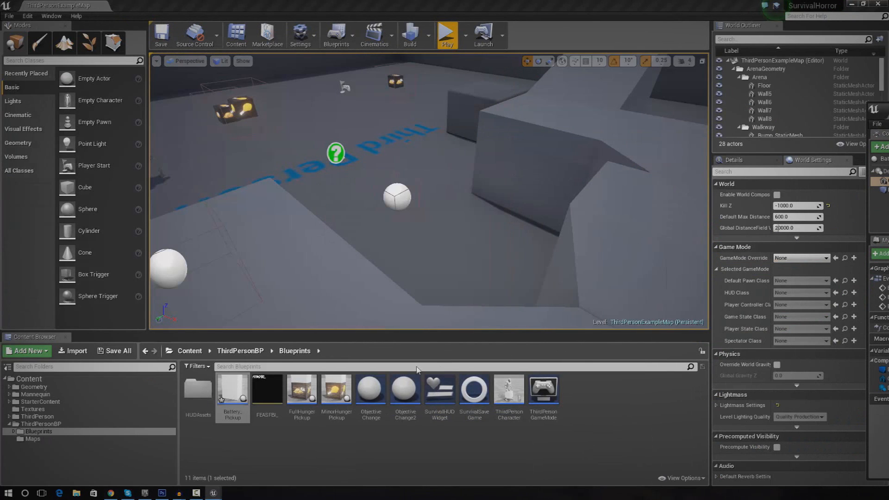
# - Place a Battery_Pickup on the level floor beside the stairs to check its size, and delete it from the level
pyautogui.moveTo(236, 397); pyautogui.dragTo(469, 239)
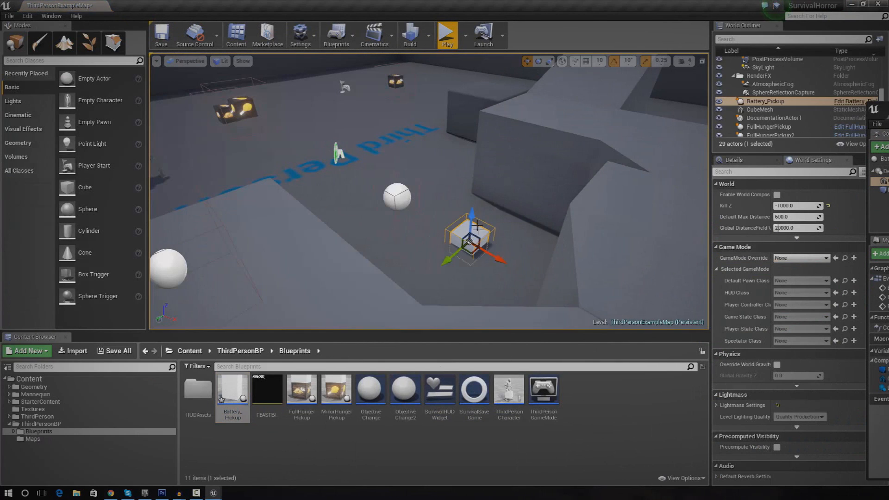
pyautogui.press('f')
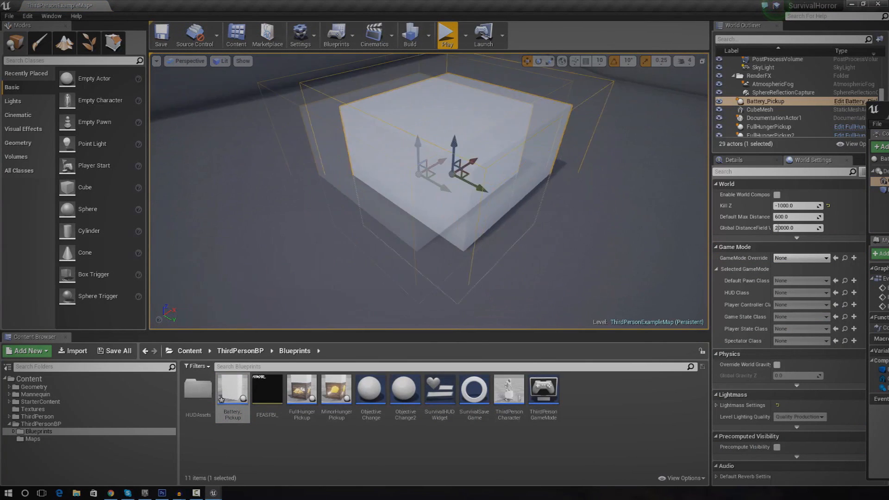
pyautogui.moveTo(509, 96); pyautogui.dragTo(509, 152, button='right')
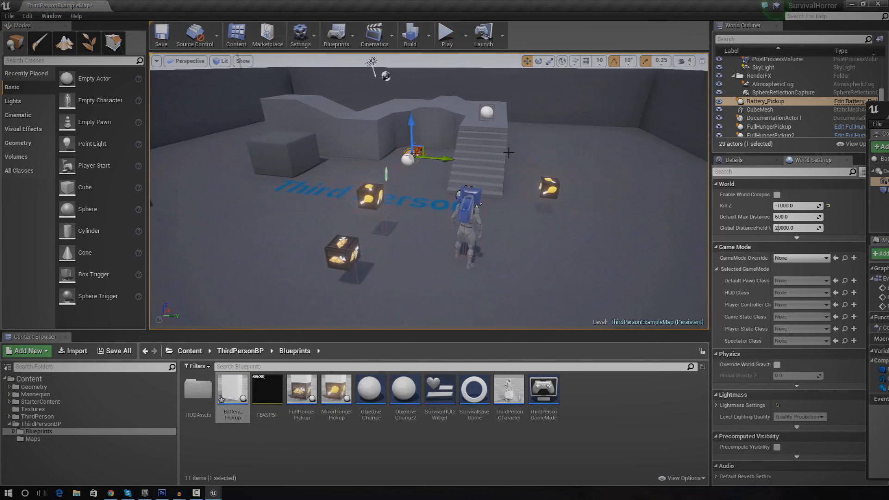
pyautogui.press('Delete')
# - Bring the Battery_Pickup blueprint editor back to full size and select the Box collision around the cube
pyautogui.moveTo(883, 108); pyautogui.dragTo(409, 2)
pyautogui.scroll(5, 407, 230)
pyautogui.moveTo(482, 207)
pyautogui.mouseDown(button='right')
pyautogui.moveTo(509, 218)
pyautogui.moveTo(444, 199)
pyautogui.moveTo(499, 194)
pyautogui.moveTo(482, 208)
pyautogui.mouseUp(button='right')
pyautogui.moveTo(568, 170); pyautogui.dragTo(575, 166, button='right')
pyautogui.click(565, 157)
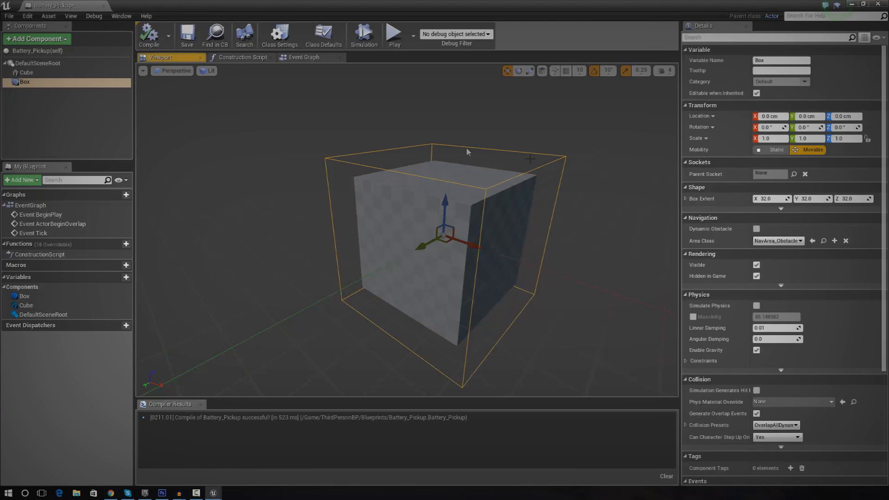
# - In the Event Graph, place a reference to Box and add its On Component Begin Overlap event
pyautogui.click(302, 58)
pyautogui.moveTo(549, 292); pyautogui.dragTo(418, 288, button='right')
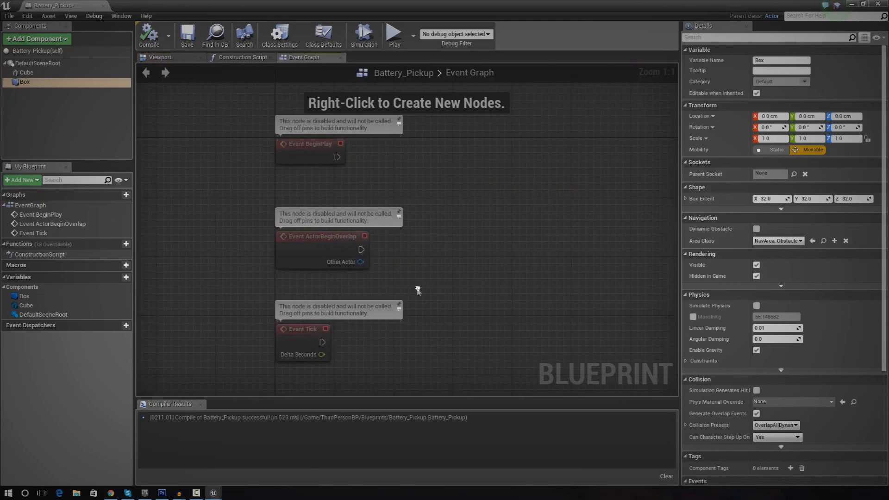
pyautogui.moveTo(60, 83); pyautogui.dragTo(261, 128)
pyautogui.moveTo(470, 226); pyautogui.dragTo(485, 229)
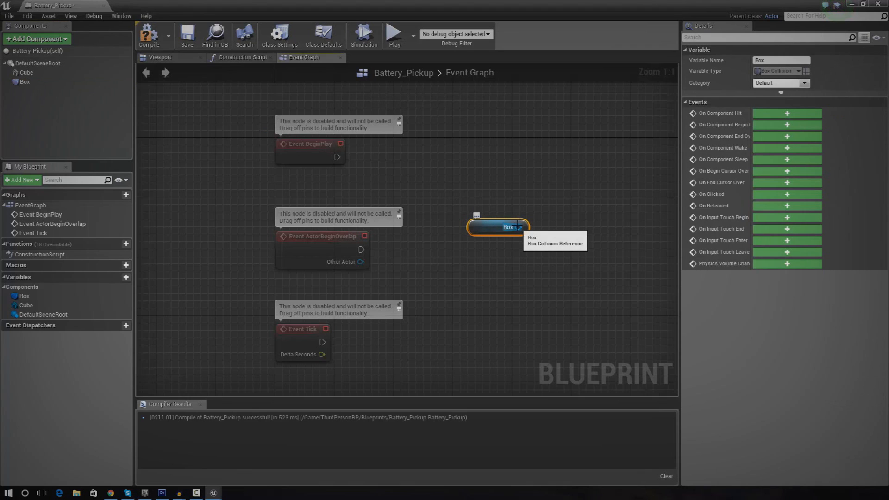
pyautogui.click(771, 127)
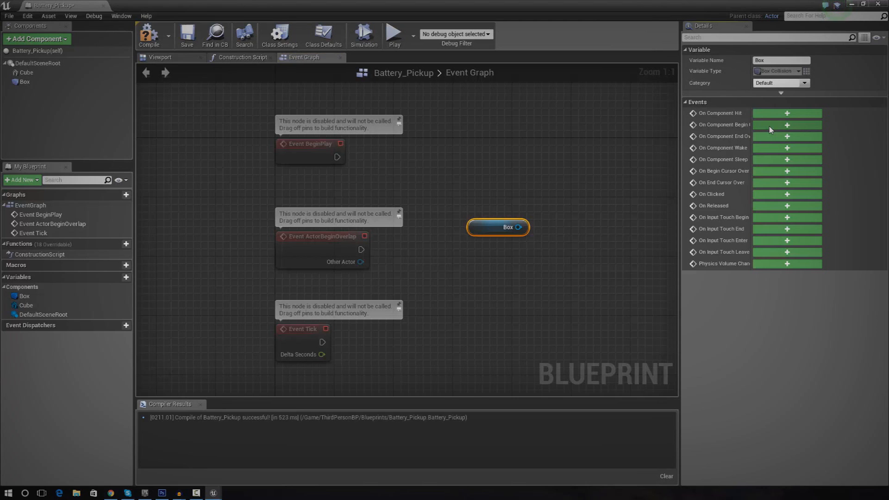
pyautogui.moveTo(490, 192); pyautogui.dragTo(409, 271, button='right')
pyautogui.moveTo(415, 222); pyautogui.dragTo(402, 266, button='right')
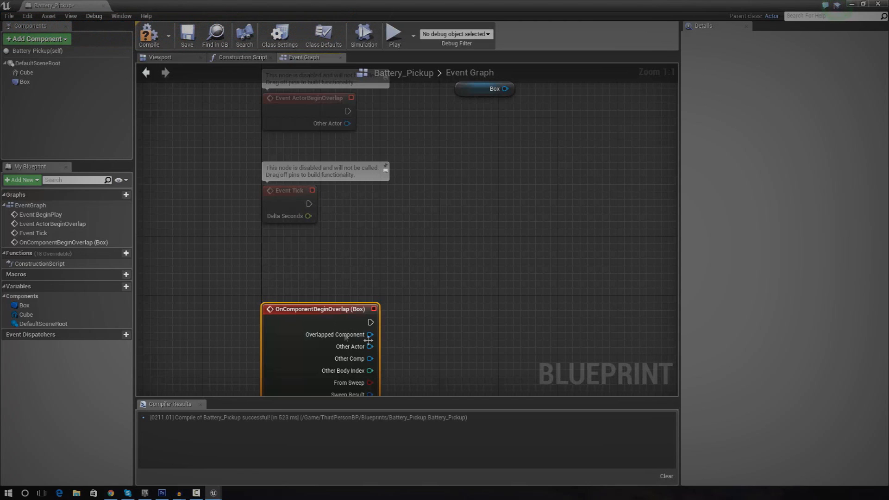
# - Add a Cast To ThirdPersonCharacter node after the overlap event, with Other Actor wired to its Object input
pyautogui.moveTo(371, 323); pyautogui.dragTo(407, 325)
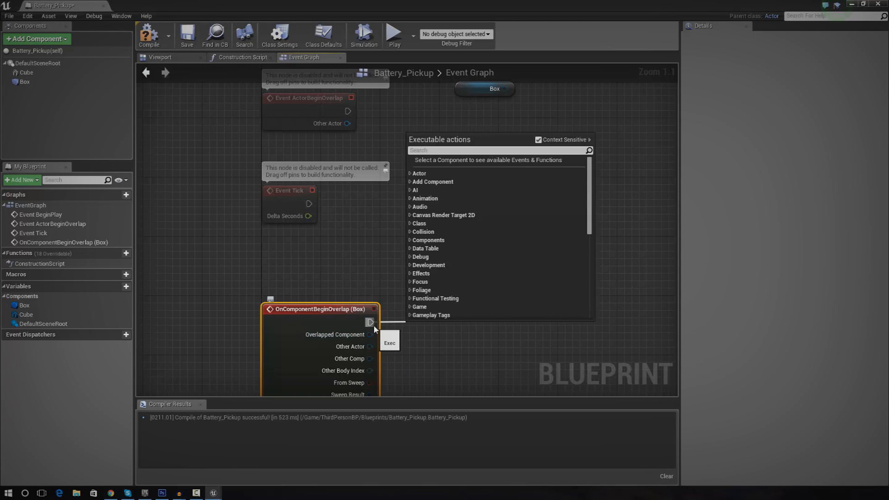
pyautogui.write('cas')
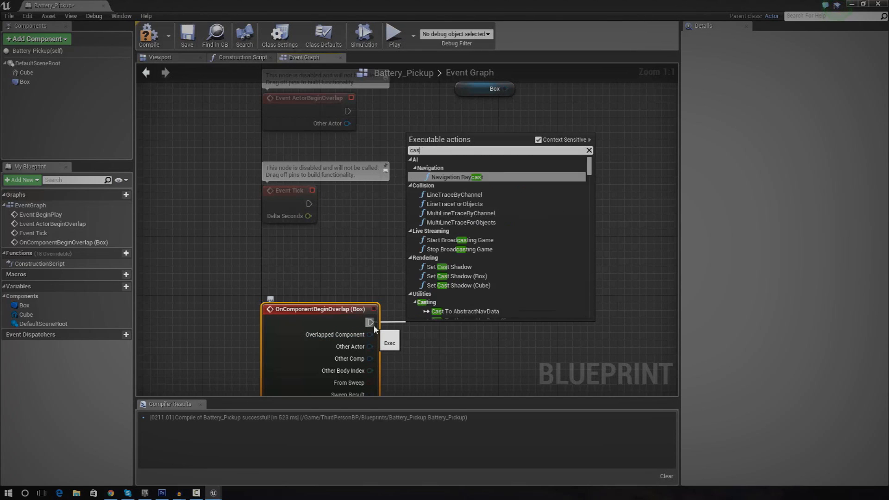
pyautogui.write('t tothirdperson')
pyautogui.press('Return')
pyautogui.moveTo(470, 354); pyautogui.dragTo(485, 309)
pyautogui.moveTo(356, 350); pyautogui.dragTo(429, 315)
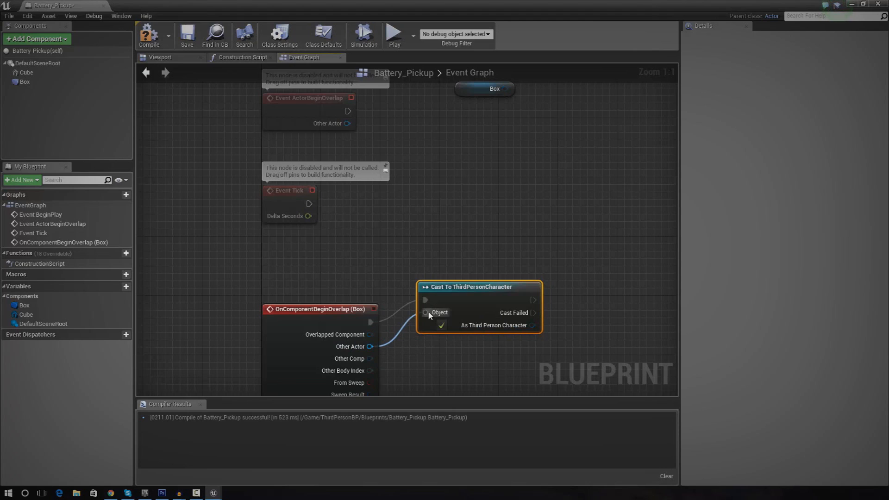
pyautogui.moveTo(473, 301); pyautogui.dragTo(465, 316)
pyautogui.click(474, 291)
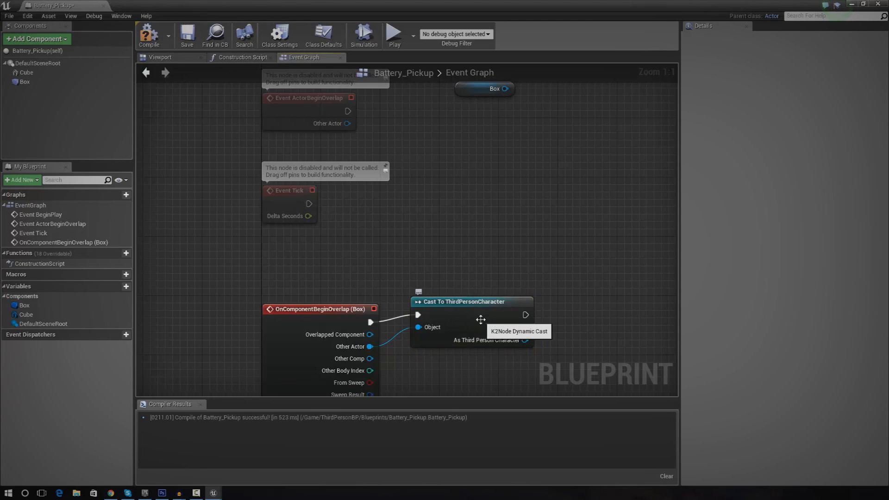
pyautogui.moveTo(516, 340); pyautogui.dragTo(547, 349)
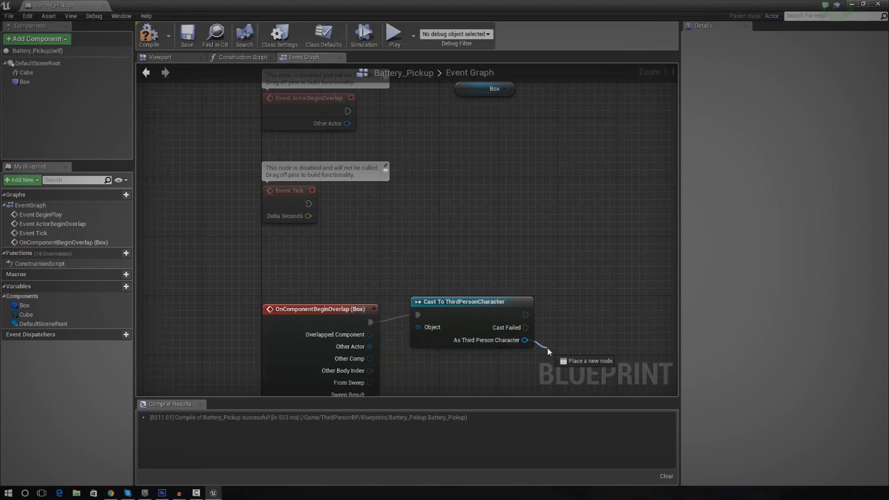
pyautogui.moveTo(547, 348); pyautogui.dragTo(547, 349)
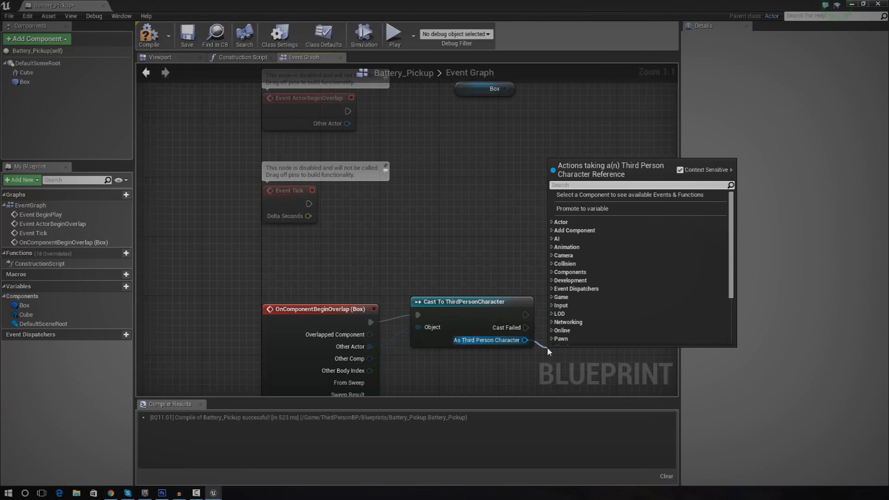
pyautogui.click(458, 291)
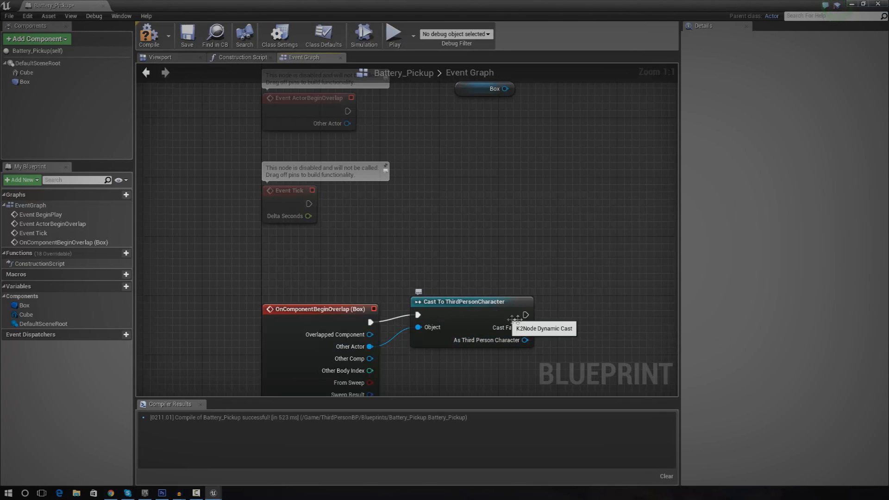
pyautogui.moveTo(524, 339); pyautogui.dragTo(571, 334)
pyautogui.write('get')
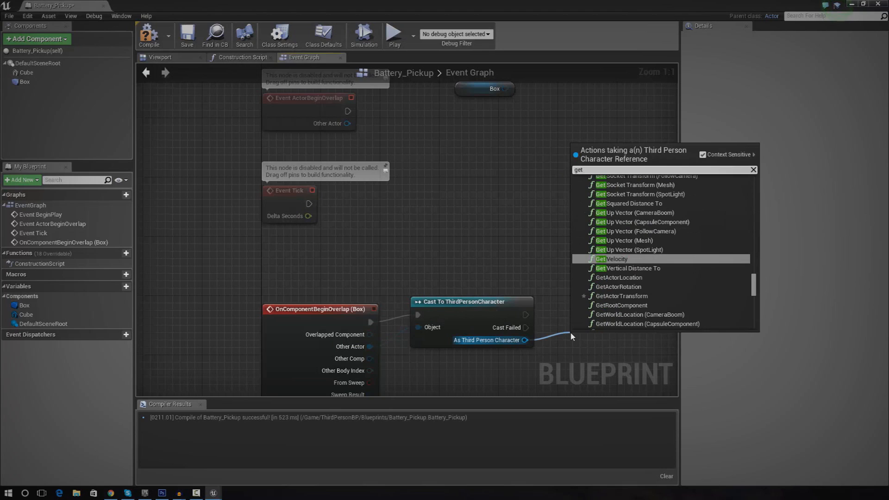
pyautogui.write(' player bat')
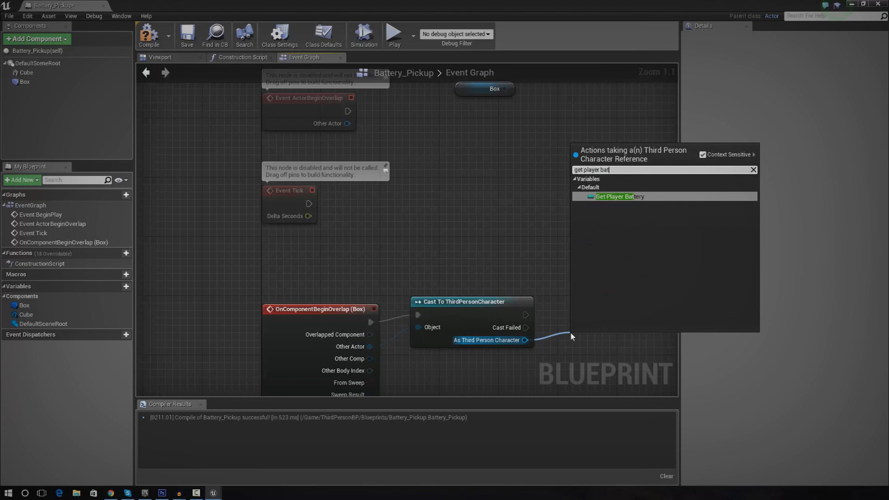
pyautogui.click(466, 274)
pyautogui.moveTo(554, 318); pyautogui.dragTo(487, 250, button='right')
pyautogui.click(453, 240)
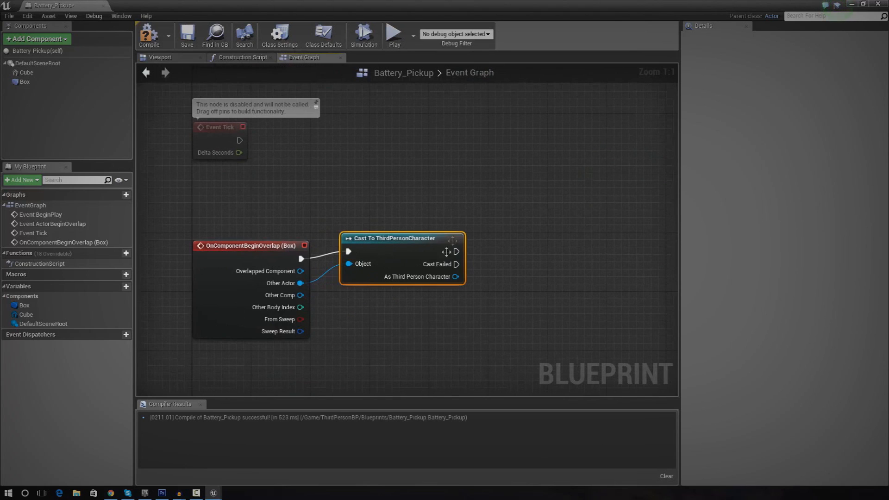
# - Add a Set Player Battery node that targets the cast's As Third Person Character output, aligned beside the cast node
pyautogui.moveTo(456, 277); pyautogui.dragTo(504, 276)
pyautogui.write('set')
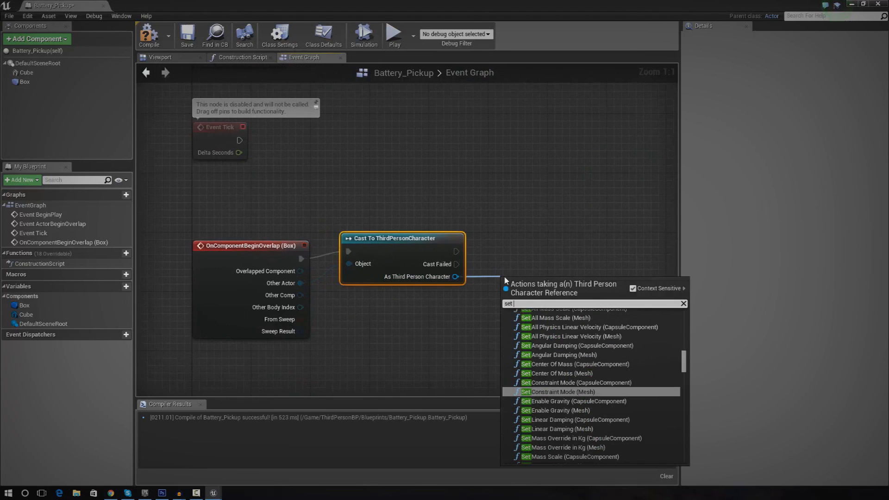
pyautogui.write(' player bat')
pyautogui.press('Return')
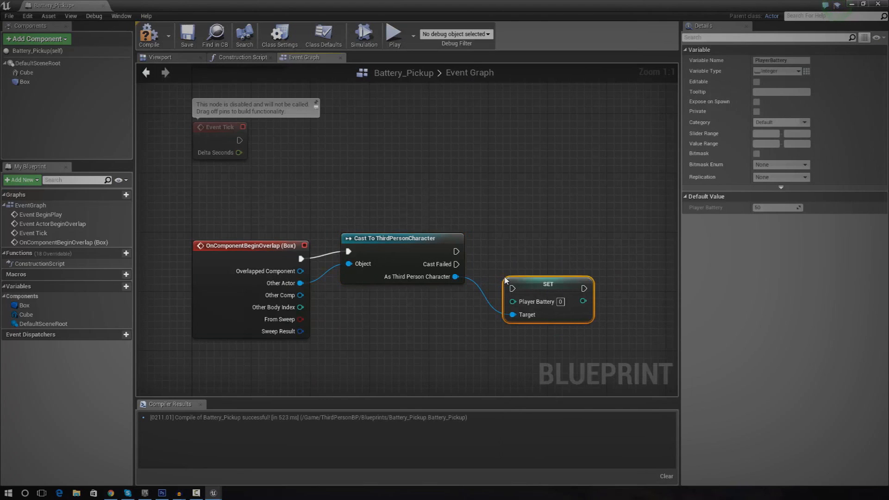
pyautogui.moveTo(555, 268); pyautogui.dragTo(562, 245)
# - Connect the cast's execution output to the Set node and feed its Player Battery input from an integer + integer node
pyautogui.moveTo(455, 252); pyautogui.dragTo(504, 328)
pyautogui.write('integer +')
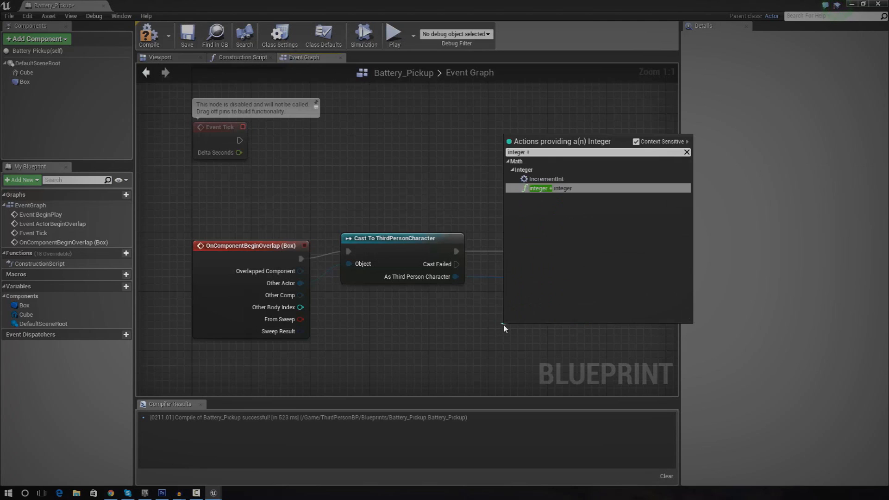
pyautogui.press('Return')
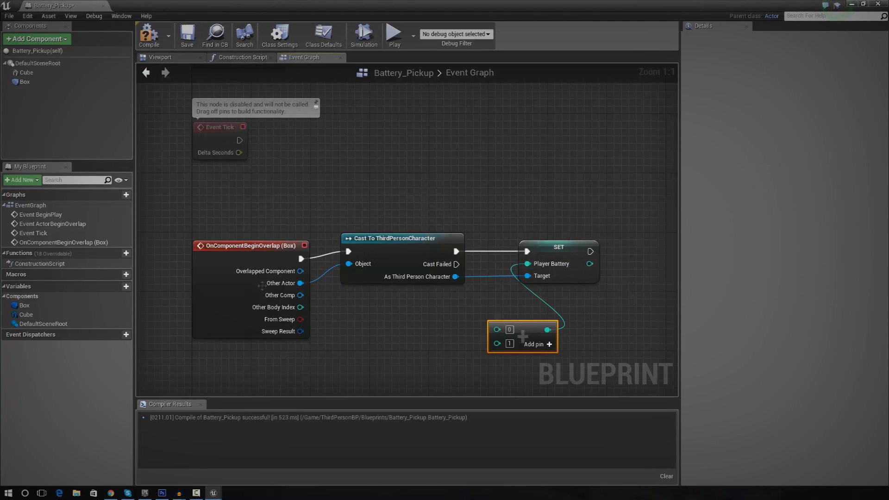
# - Add a Get Player Battery node from the cast's As Third Person Character output, below the cast node
pyautogui.moveTo(455, 277); pyautogui.dragTo(401, 338)
pyautogui.write('get')
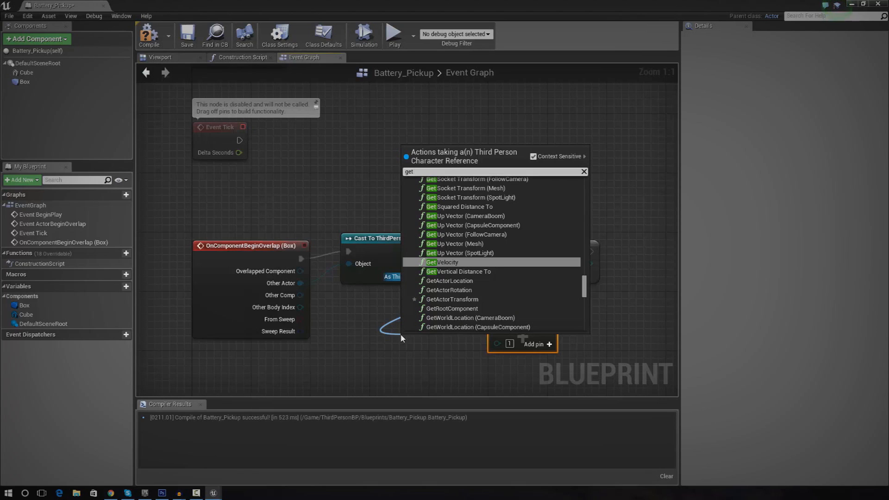
pyautogui.write('player')
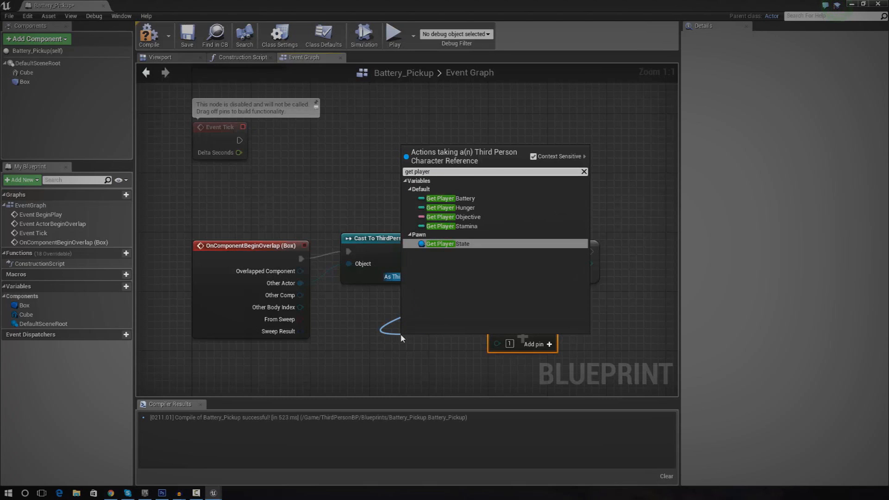
pyautogui.press('Up')
pyautogui.press('Up')
pyautogui.press('Up')
pyautogui.press('Up')
pyautogui.press('Return')
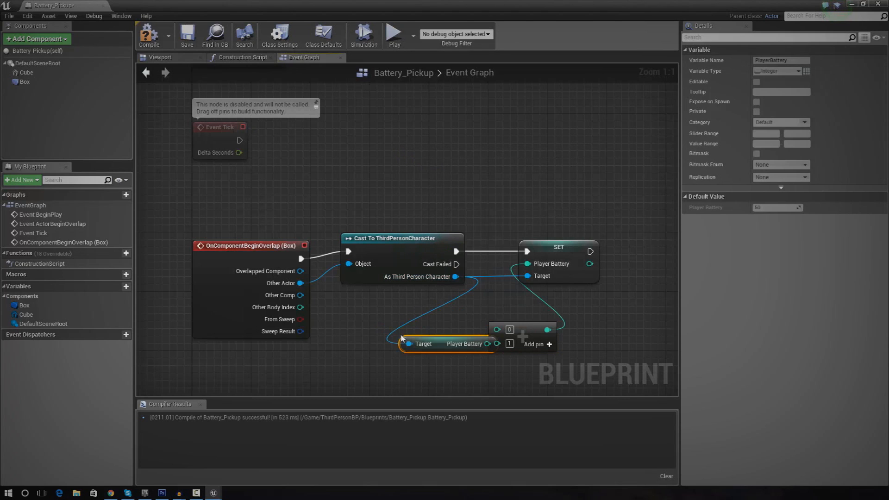
# - Wire Player Battery into the addition's first input, set the second input to 25, and compile the blueprint
pyautogui.moveTo(495, 323); pyautogui.dragTo(541, 336)
pyautogui.write('25')
pyautogui.press('Return')
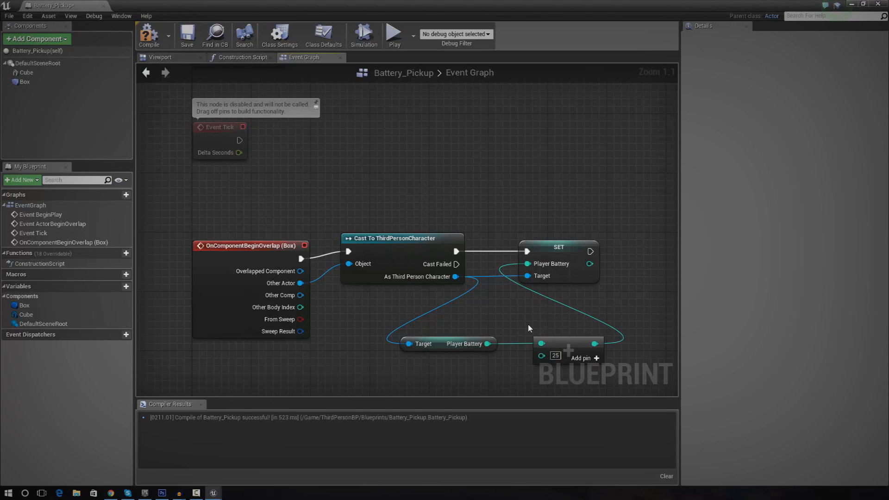
pyautogui.click(148, 40)
# - Add a Print String node after the Set node that prints the new Player Battery value, tidy the nodes, and compile
pyautogui.moveTo(589, 252); pyautogui.dragTo(617, 257)
pyautogui.write('print str')
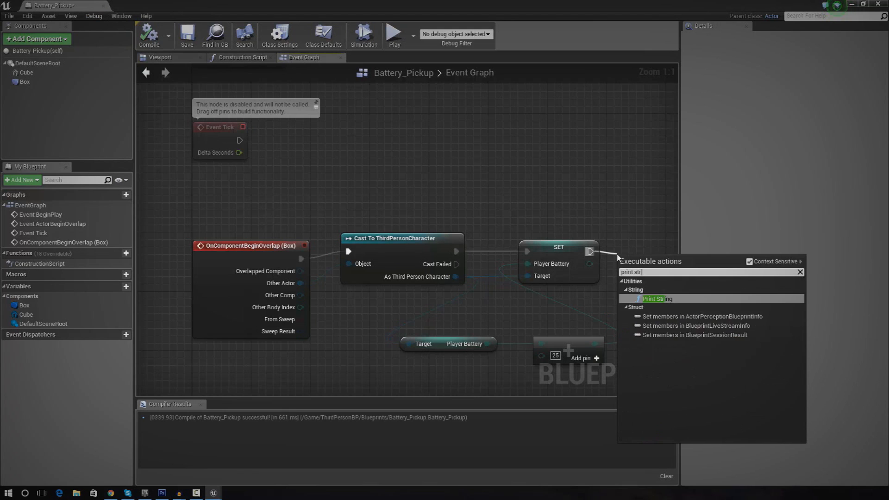
pyautogui.press('Return')
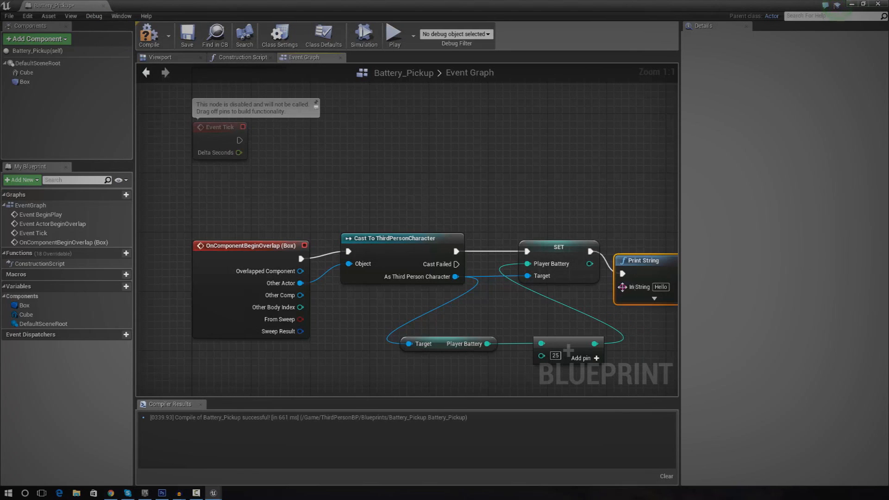
pyautogui.moveTo(647, 257); pyautogui.dragTo(666, 226)
pyautogui.moveTo(563, 263); pyautogui.dragTo(641, 258)
pyautogui.moveTo(592, 238); pyautogui.dragTo(479, 181, button='right')
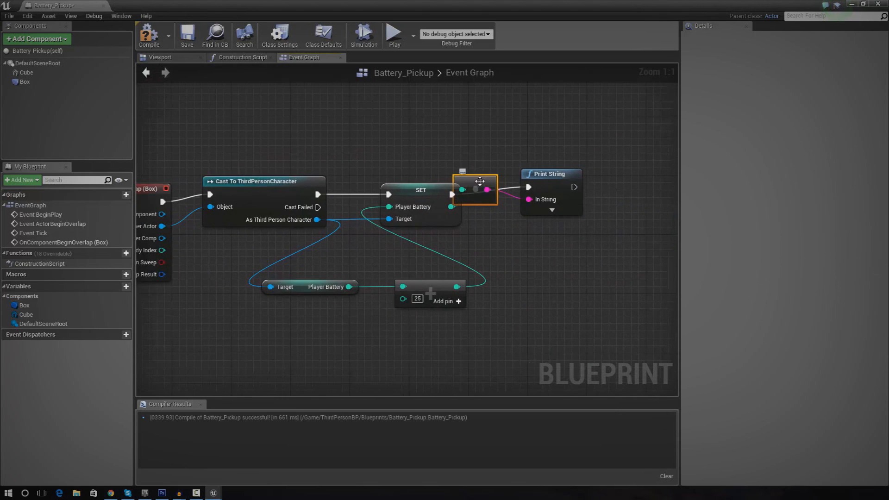
pyautogui.moveTo(480, 181); pyautogui.dragTo(510, 218)
pyautogui.moveTo(556, 174); pyautogui.dragTo(578, 159)
pyautogui.click(152, 46)
# - Close the Battery_Pickup blueprint, then start a play session of the level and end it
pyautogui.click(103, 5)
pyautogui.click(447, 41)
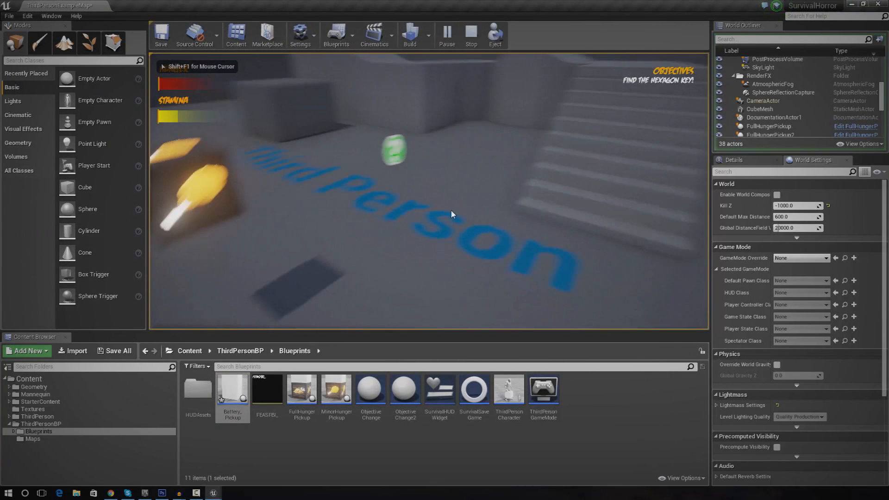
pyautogui.press('Escape')
pyautogui.press('s')
pyautogui.moveTo(453, 214); pyautogui.dragTo(448, 249, button='right')
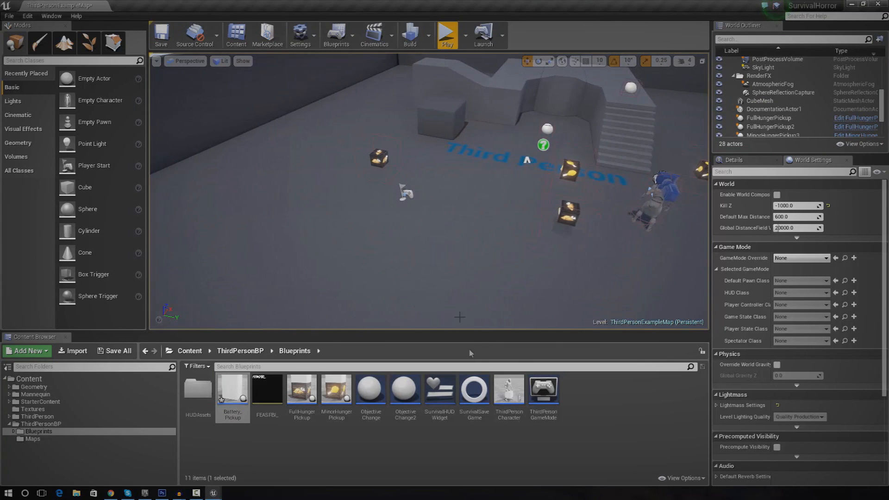
# - Place five Battery_Pickup instances at different spots across the level floor
pyautogui.moveTo(233, 391); pyautogui.dragTo(290, 231)
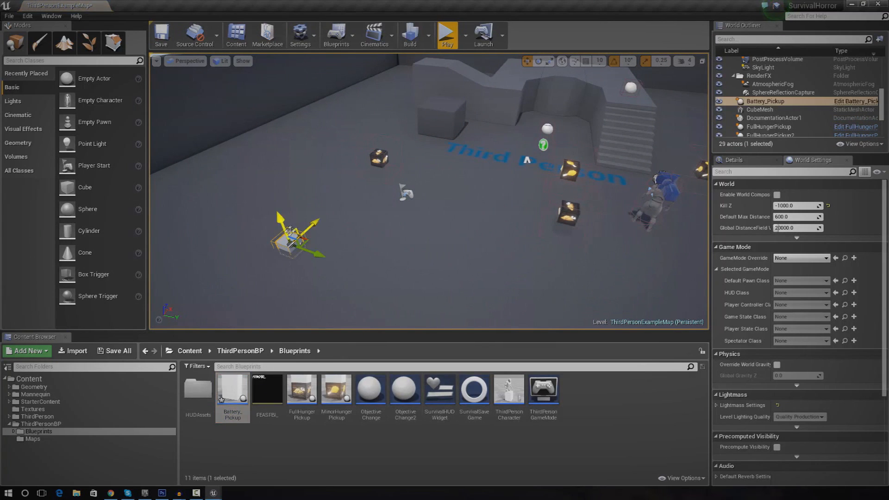
pyautogui.moveTo(232, 391); pyautogui.dragTo(497, 243)
pyautogui.moveTo(232, 389); pyautogui.dragTo(317, 151)
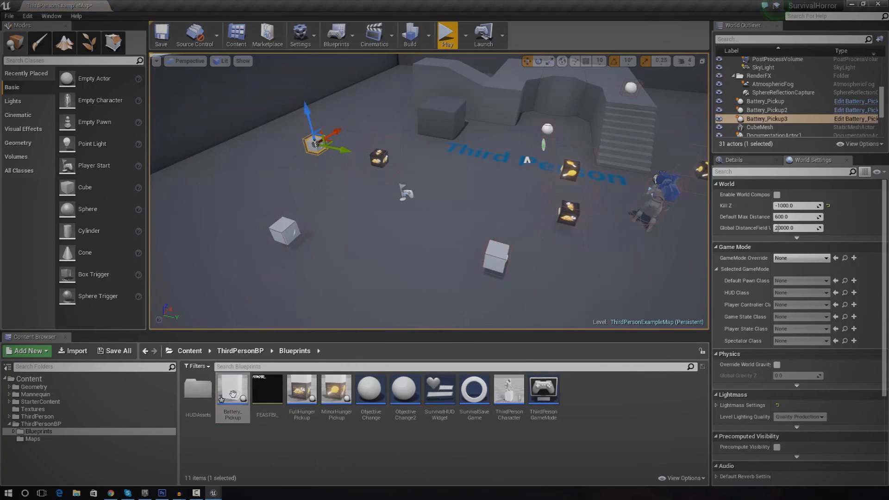
pyautogui.moveTo(232, 393); pyautogui.dragTo(251, 126)
pyautogui.moveTo(240, 392); pyautogui.dragTo(378, 97)
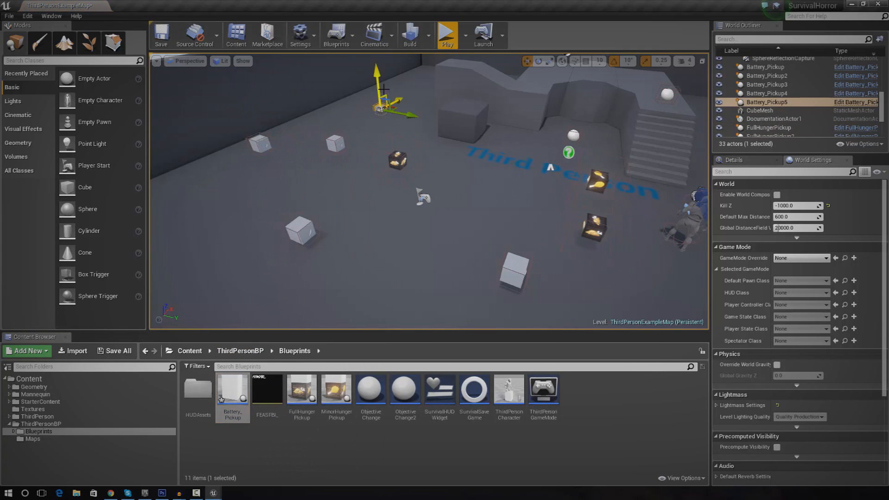
# - Play-test the level by walking into the placed battery pickups and checking the printed battery values, and end the session
pyautogui.click(447, 36)
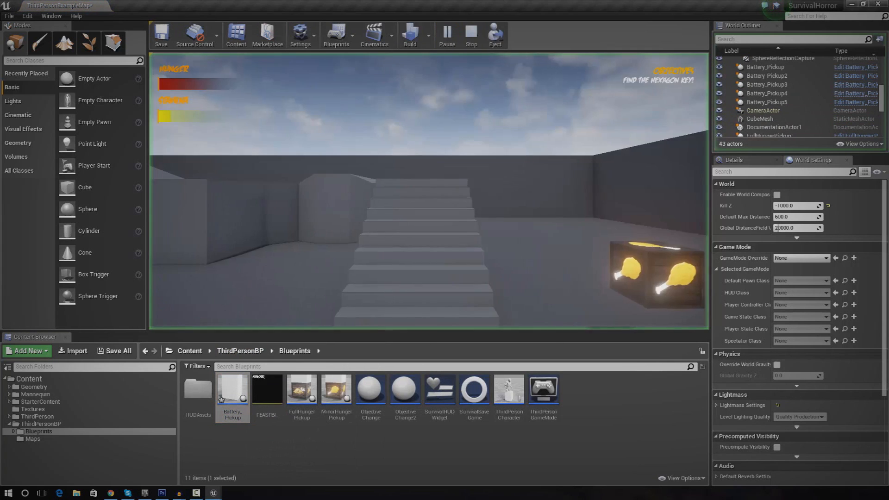
pyautogui.press('w')
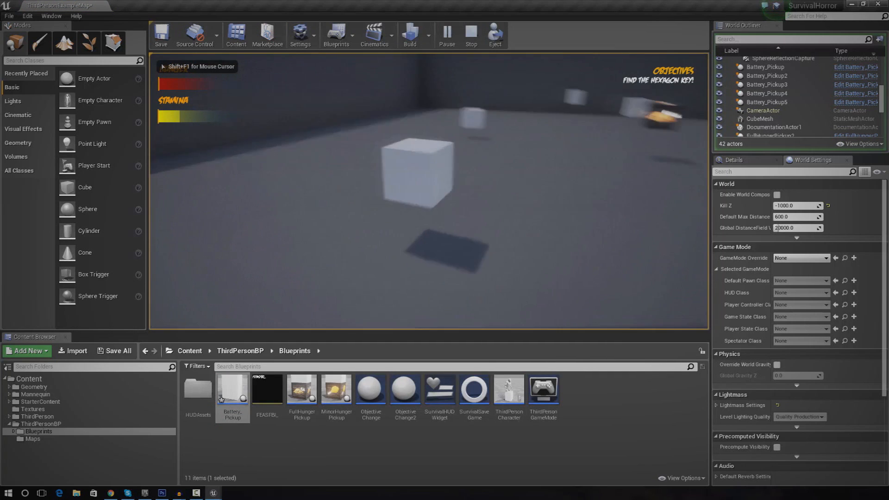
pyautogui.press('w')
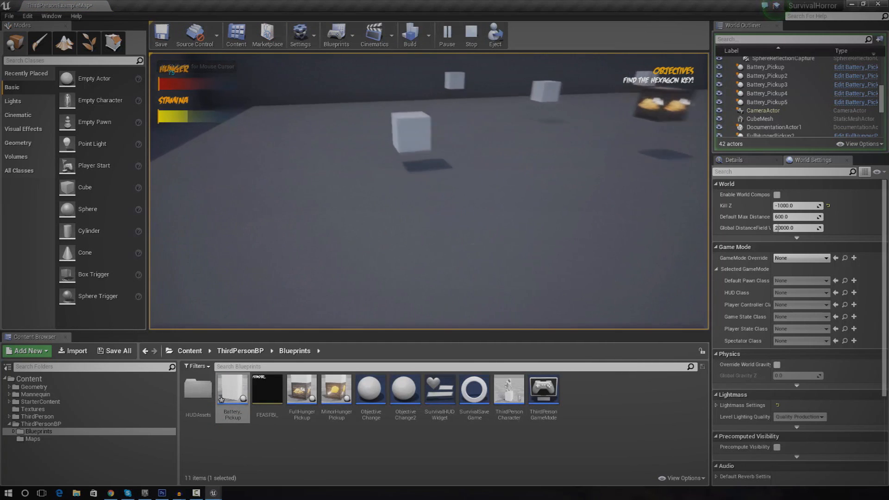
pyautogui.press('w')
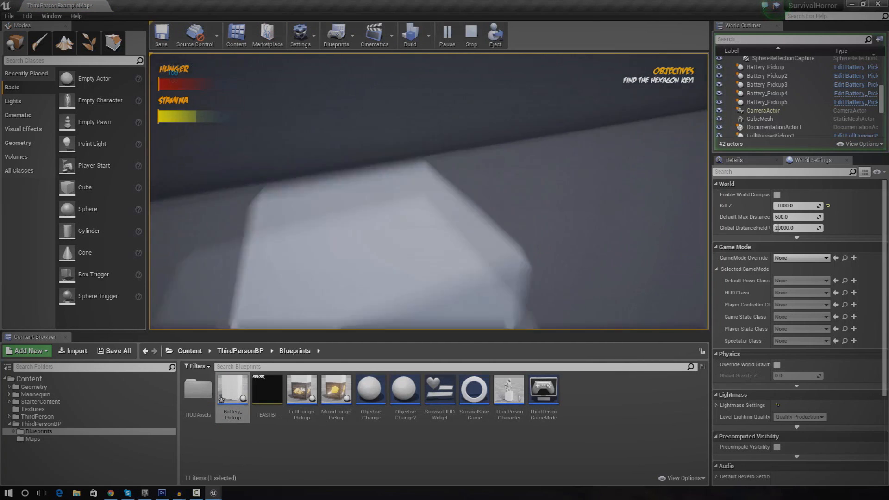
pyautogui.press('w')
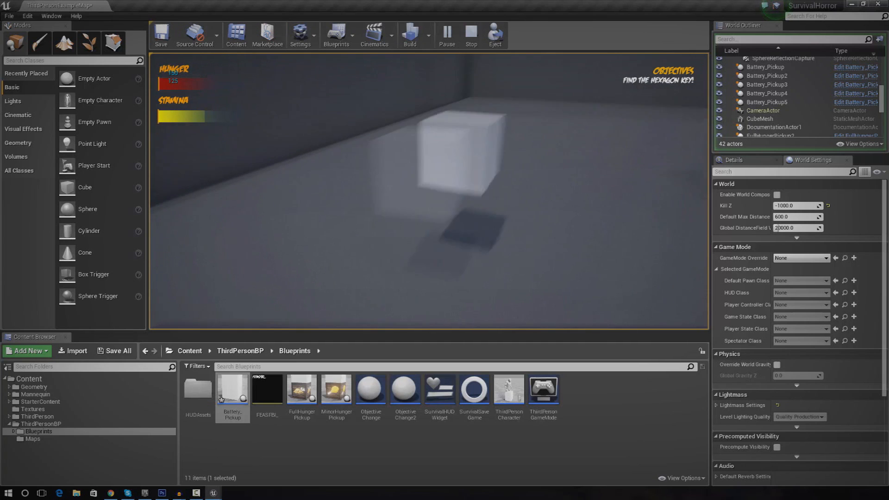
pyautogui.press('w')
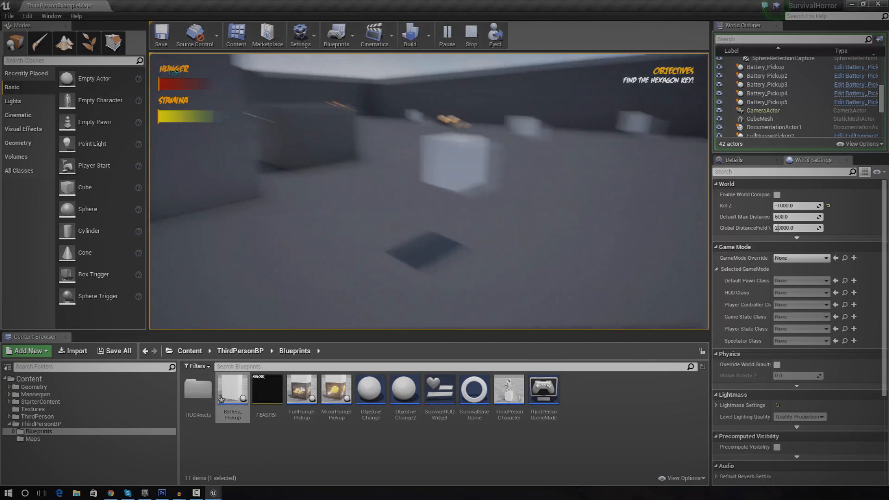
pyautogui.press('w')
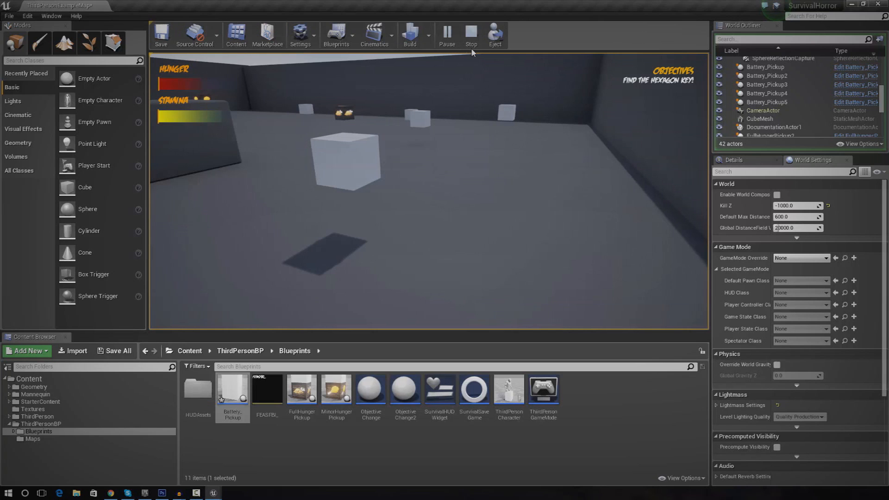
pyautogui.press('Escape')
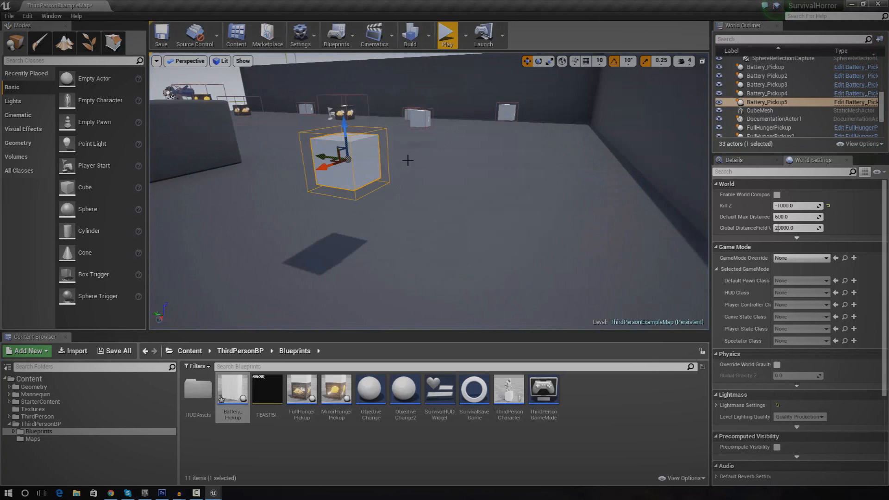
# - Open the Battery_Pickup blueprint at the Print String end of its event graph
pyautogui.moveTo(420, 184); pyautogui.dragTo(553, 171, button='right')
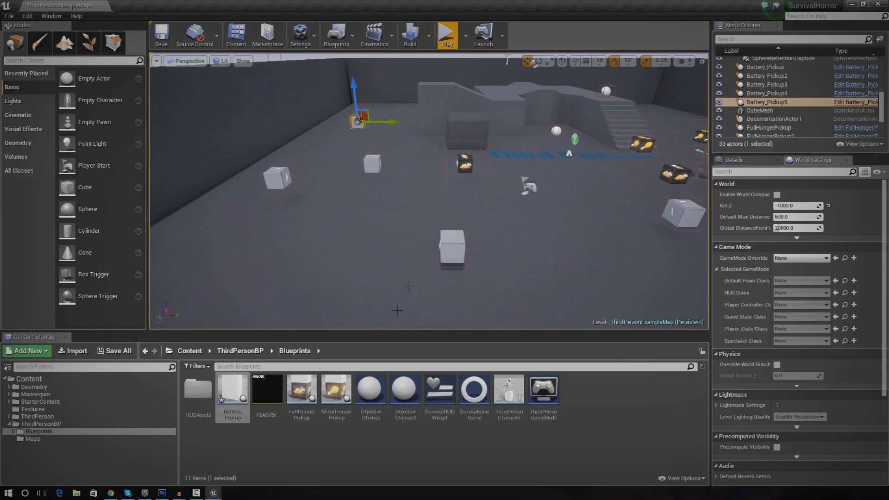
pyautogui.doubleClick(227, 393)
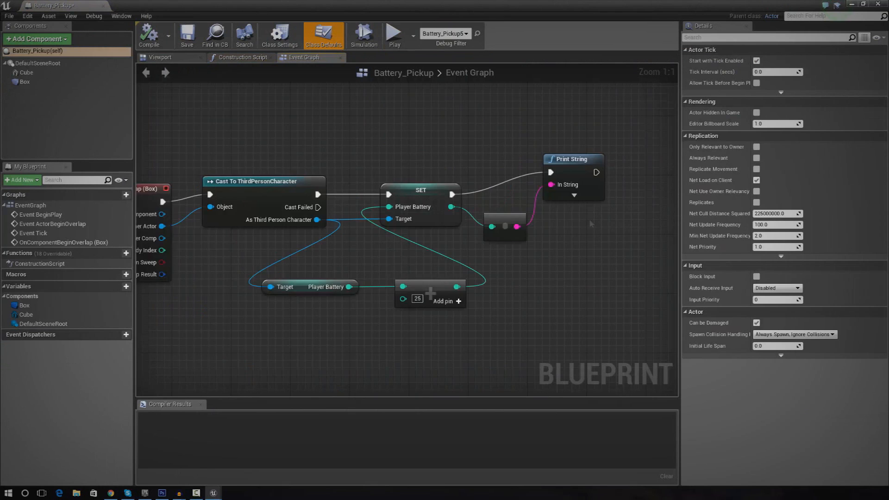
pyautogui.moveTo(590, 222); pyautogui.dragTo(416, 244, button='right')
pyautogui.moveTo(424, 195); pyautogui.dragTo(467, 212)
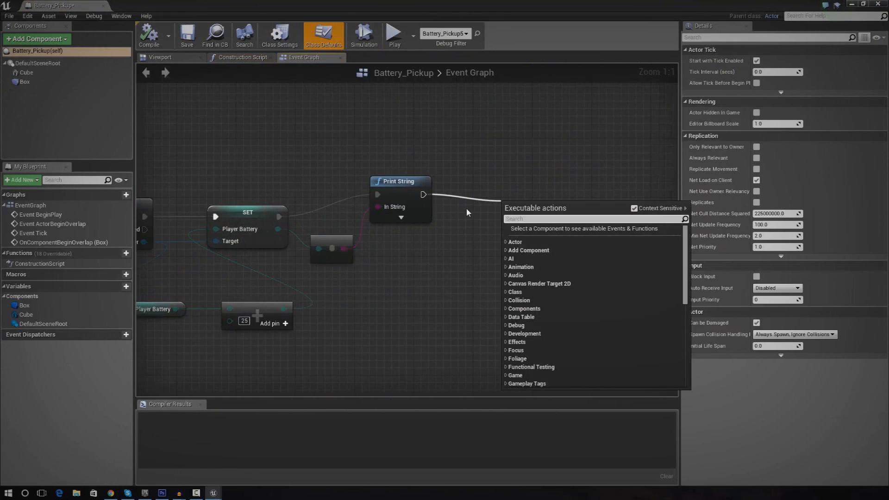
pyautogui.write('set')
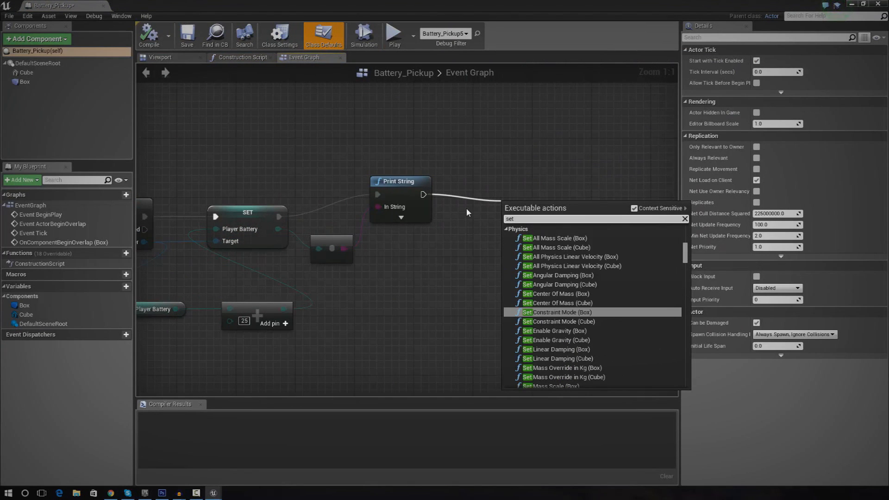
pyautogui.click(267, 237)
# - Add a Branch node after Print String, with an integer > integer condition that takes the Set node's Player Battery output as first input
pyautogui.moveTo(423, 194); pyautogui.dragTo(464, 191)
pyautogui.write('branc')
pyautogui.press('Return')
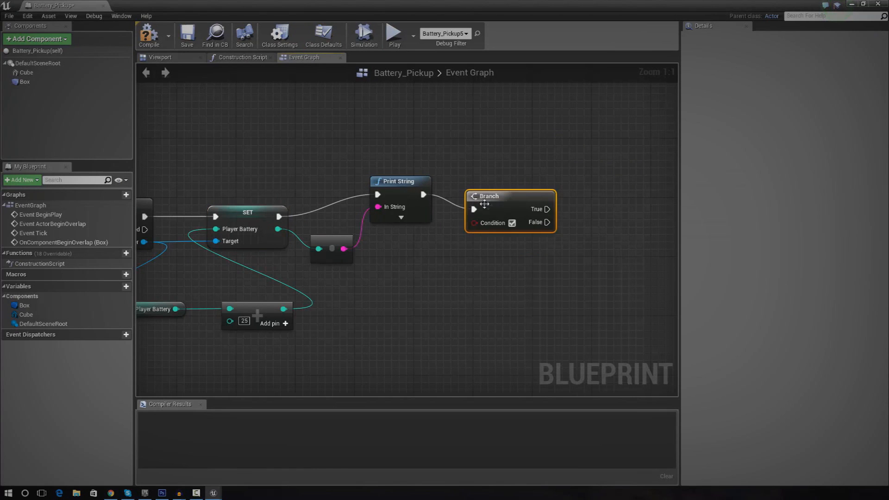
pyautogui.moveTo(484, 204); pyautogui.dragTo(468, 251)
pyautogui.write('integer')
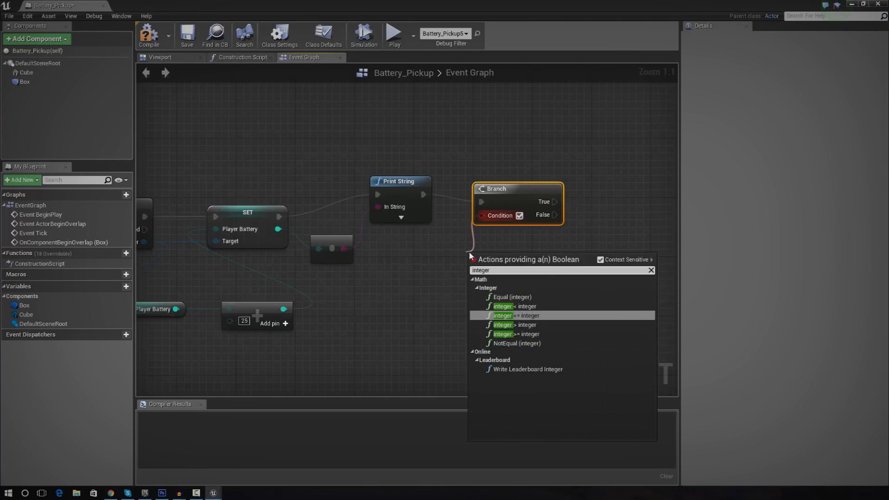
pyautogui.click(528, 328)
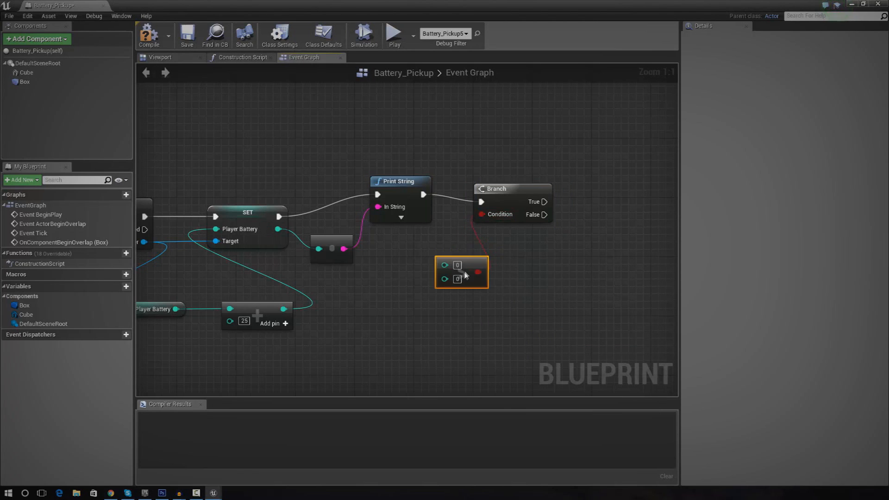
pyautogui.moveTo(277, 228); pyautogui.dragTo(445, 272)
# - Delete the Print String and its conversion node, connect the Set node directly to the Branch, and tidy the comparison nodes
pyautogui.click(338, 254)
pyautogui.press('Delete')
pyautogui.click(401, 182)
pyautogui.press('Delete')
pyautogui.moveTo(463, 273); pyautogui.dragTo(433, 266)
pyautogui.moveTo(481, 202); pyautogui.dragTo(449, 200)
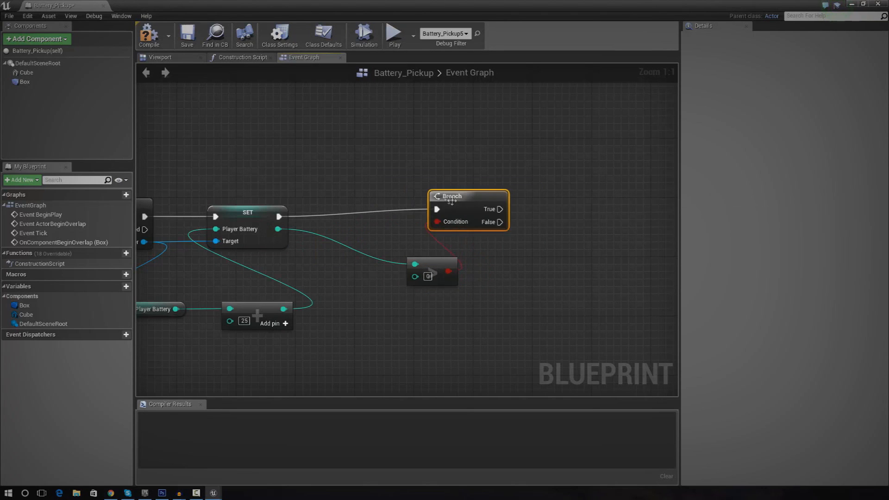
pyautogui.moveTo(443, 260); pyautogui.dragTo(369, 268)
# - Duplicate the Set Player Battery node, wire it to the Branch's True output and As Third Person Character, and tidy the nodes
pyautogui.click(248, 212)
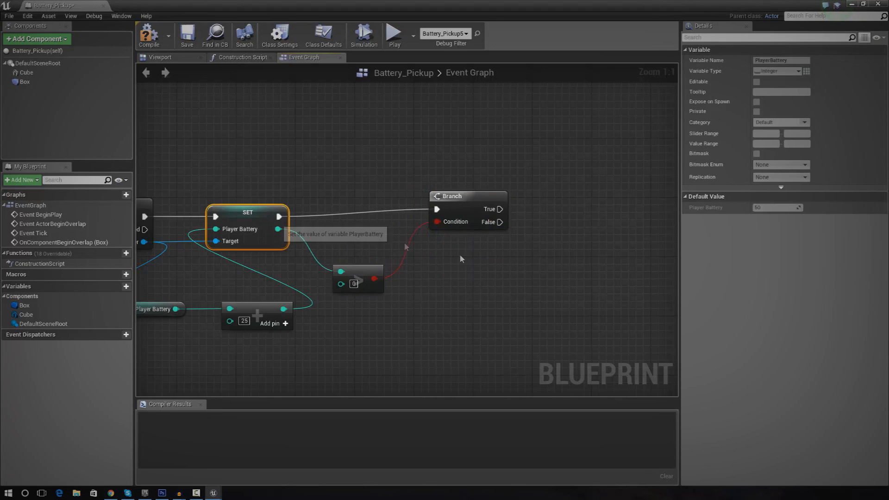
pyautogui.hotkey('ctrl', 'c')
pyautogui.hotkey('ctrl', 'v')
pyautogui.moveTo(463, 267); pyautogui.dragTo(209, 243)
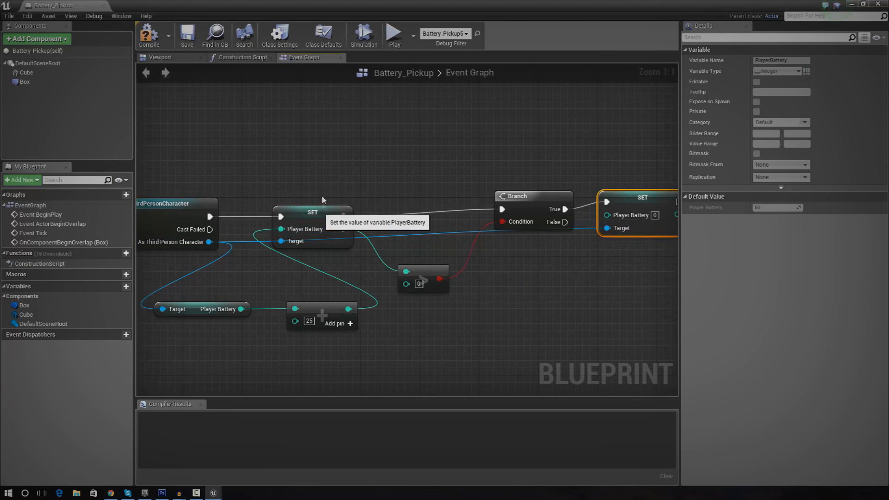
pyautogui.moveTo(320, 224); pyautogui.dragTo(320, 187)
pyautogui.moveTo(518, 197); pyautogui.dragTo(508, 172)
pyautogui.click(581, 172)
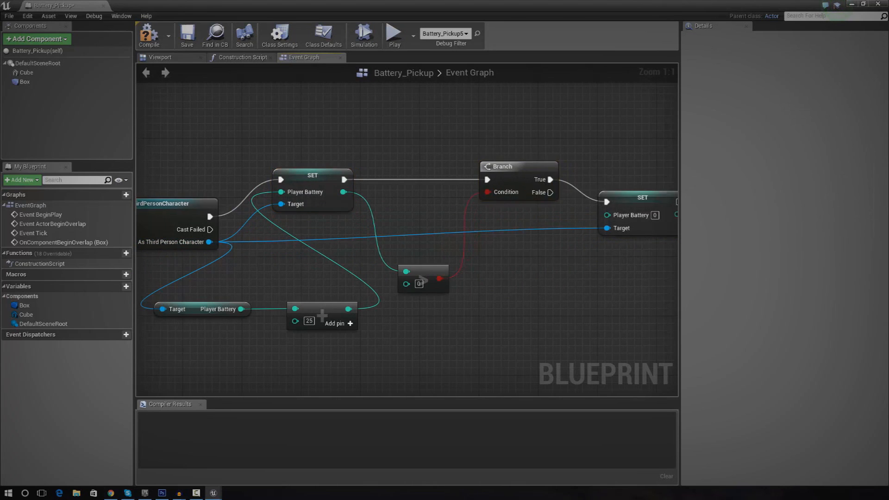
# - Set Player Battery to 100 in the duplicated Set node and align it with the Branch
pyautogui.moveTo(652, 219); pyautogui.dragTo(475, 184, button='right')
pyautogui.write('100')
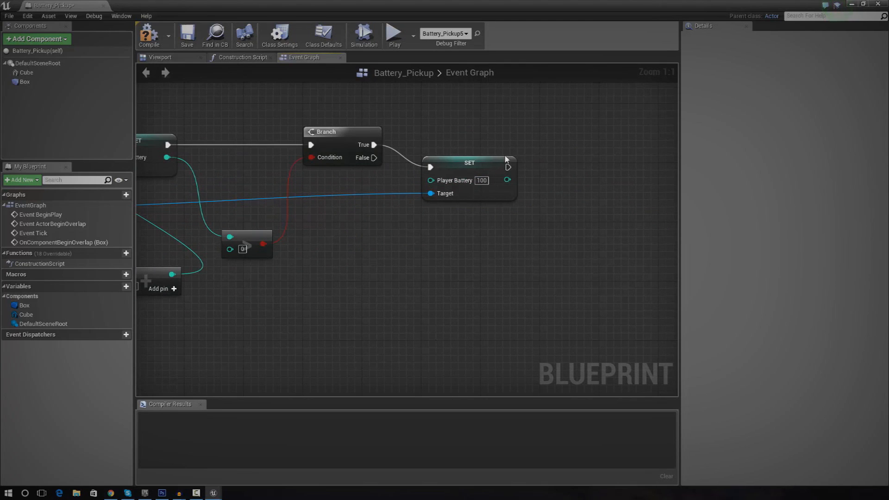
pyautogui.moveTo(455, 167); pyautogui.dragTo(487, 144)
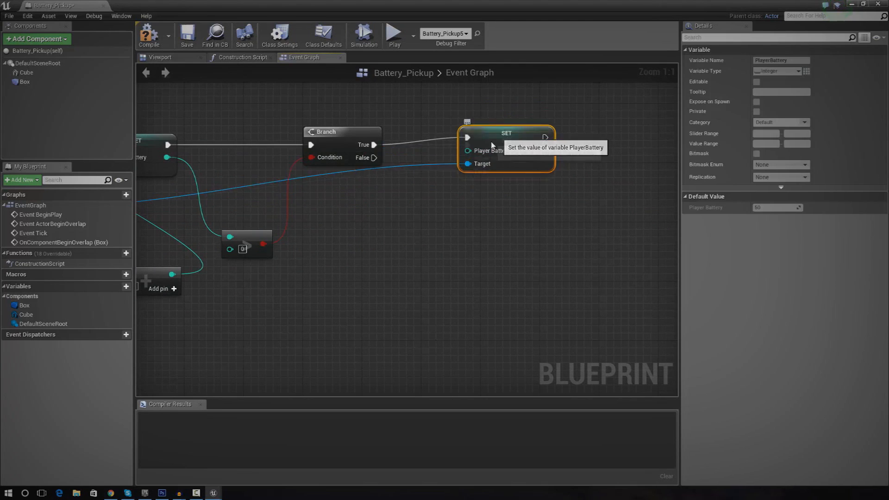
pyautogui.moveTo(374, 157); pyautogui.dragTo(411, 224)
pyautogui.click(451, 190)
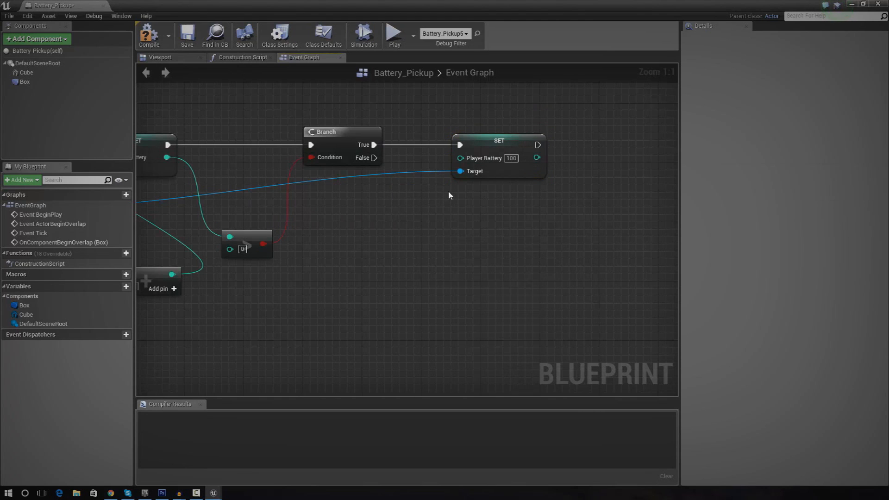
pyautogui.moveTo(451, 189); pyautogui.dragTo(444, 244, button='right')
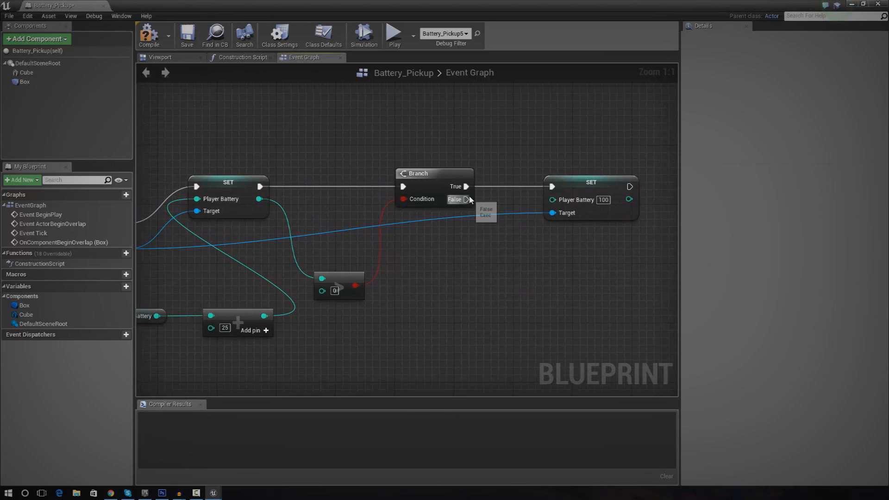
pyautogui.moveTo(466, 199); pyautogui.dragTo(536, 281)
pyautogui.write('destr')
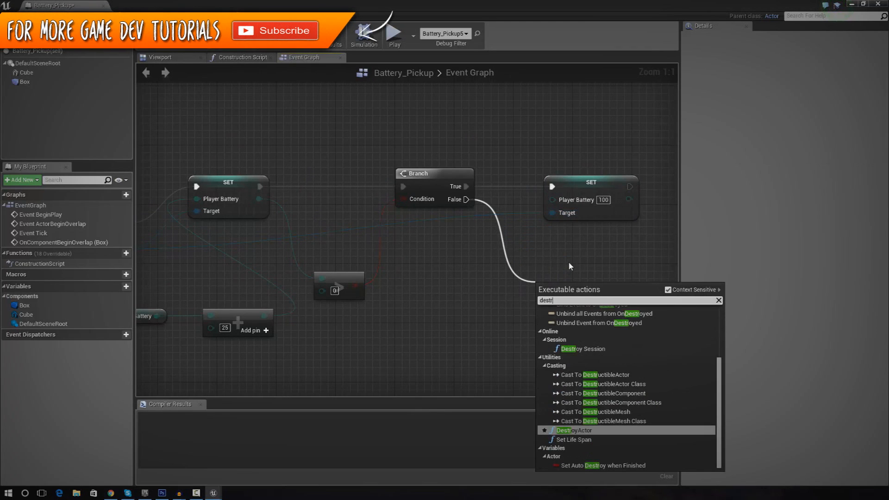
pyautogui.write('oy')
pyautogui.press('Return')
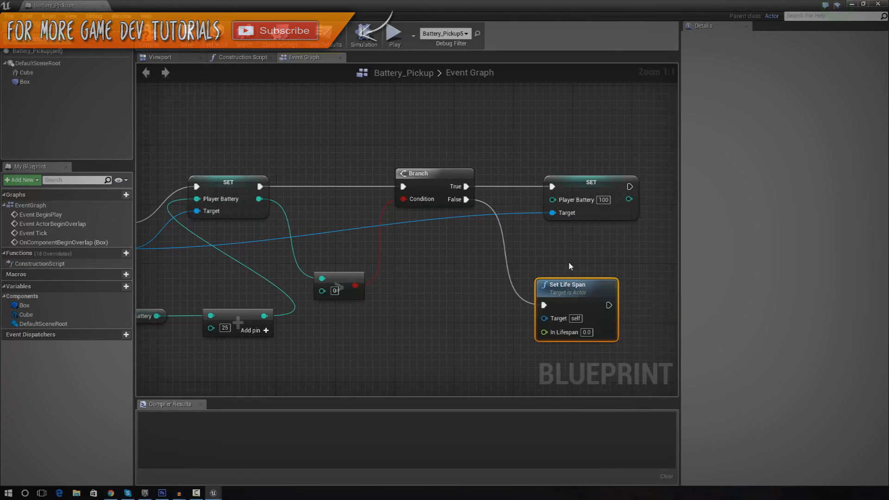
pyautogui.press('Delete')
# - Add a DestroyActor node on the Branch's False output, run the second Set node into it as well, and tidy the layout
pyautogui.moveTo(466, 199); pyautogui.dragTo(602, 318)
pyautogui.write('destroyactor')
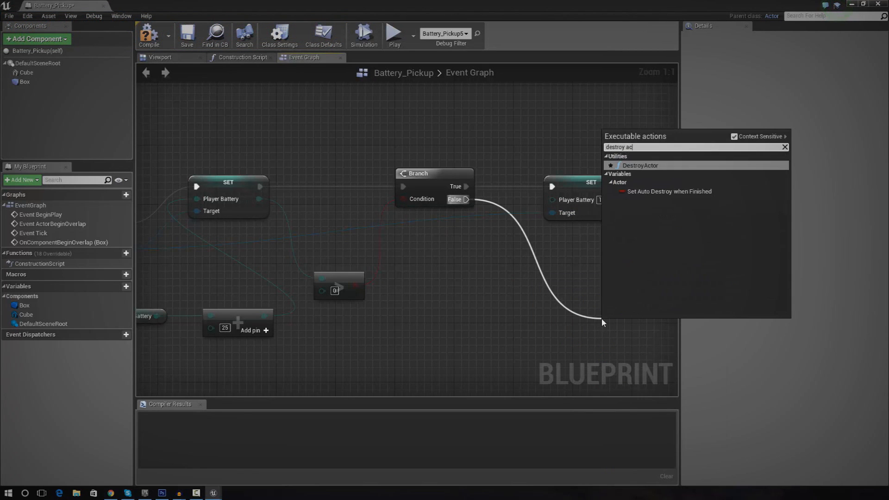
pyautogui.press('Return')
pyautogui.moveTo(601, 318); pyautogui.dragTo(518, 252)
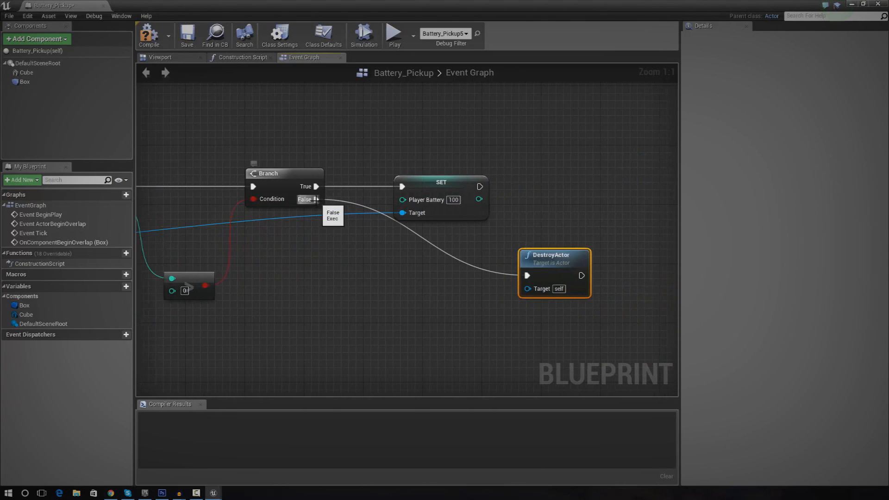
pyautogui.moveTo(479, 186); pyautogui.dragTo(527, 275)
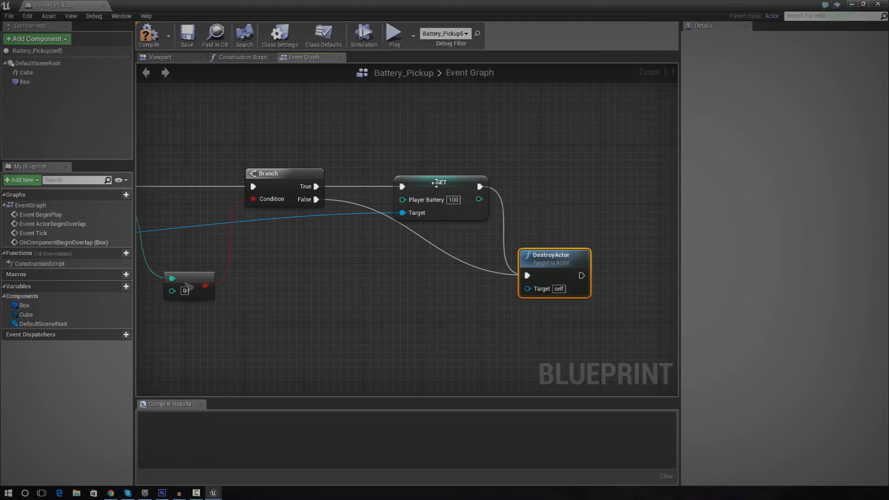
pyautogui.moveTo(436, 183); pyautogui.dragTo(431, 153)
pyautogui.click(581, 183)
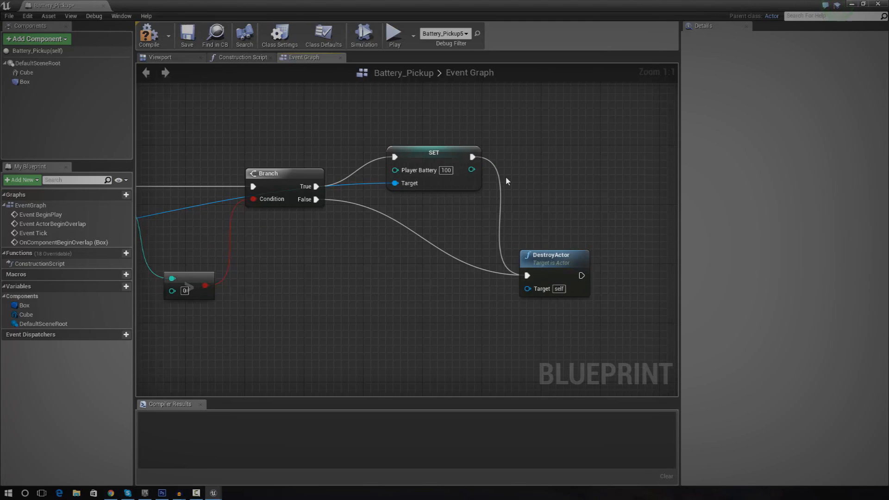
# - Compile and close the Battery_Pickup blueprint, and play-test the level by walking through the battery pickups
pyautogui.click(149, 36)
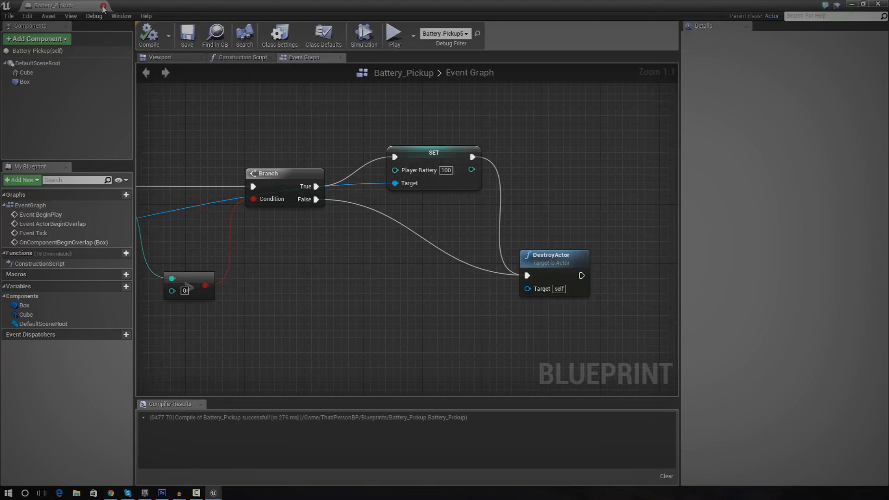
pyautogui.click(103, 6)
pyautogui.click(451, 42)
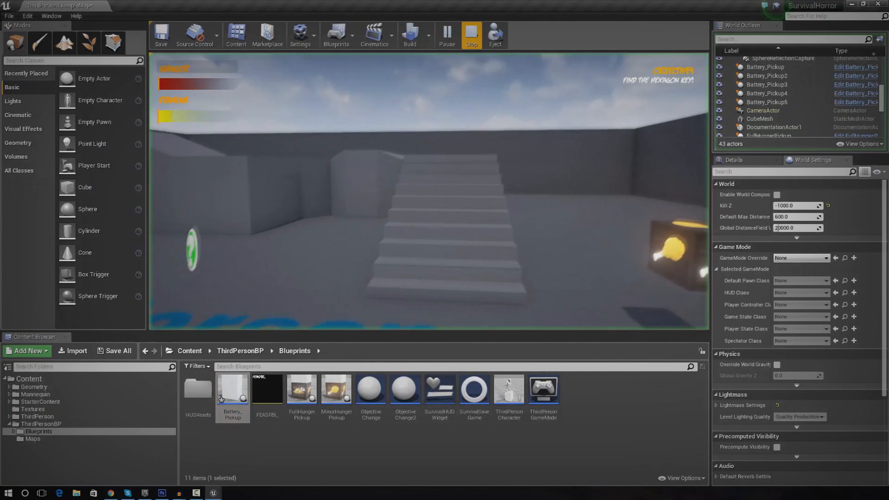
pyautogui.press('w')
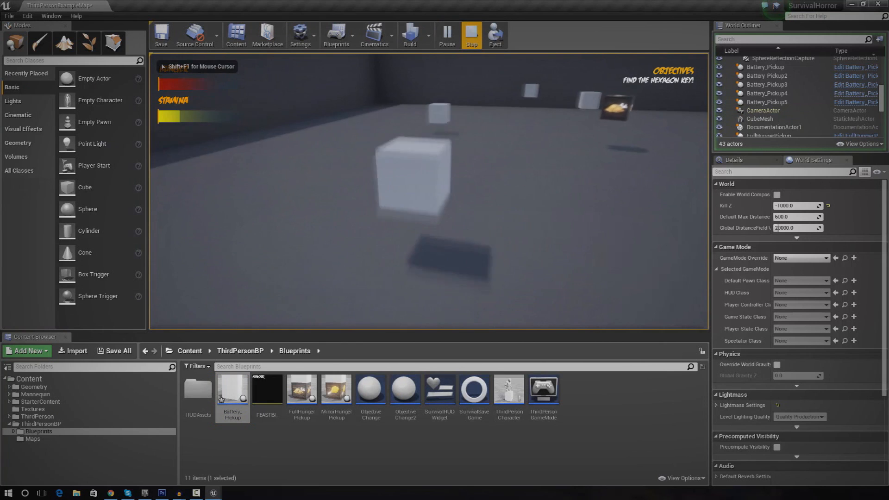
pyautogui.press('w')
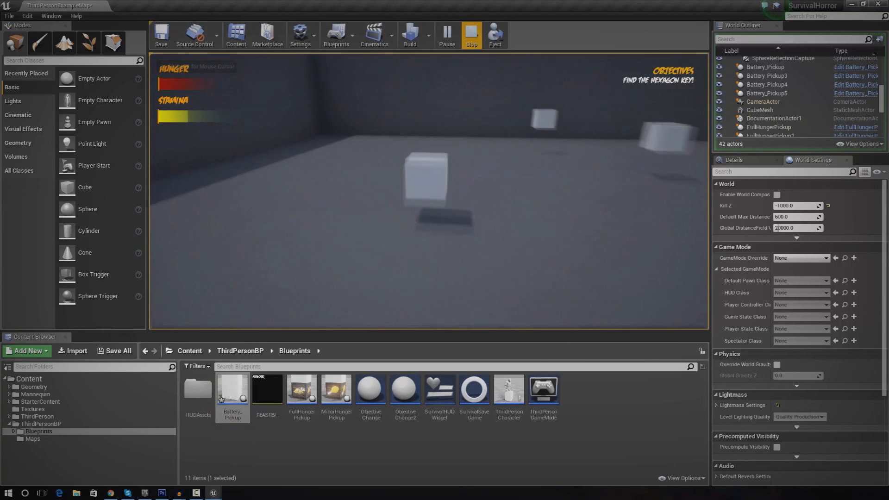
pyautogui.press('w')
pyautogui.press('w')
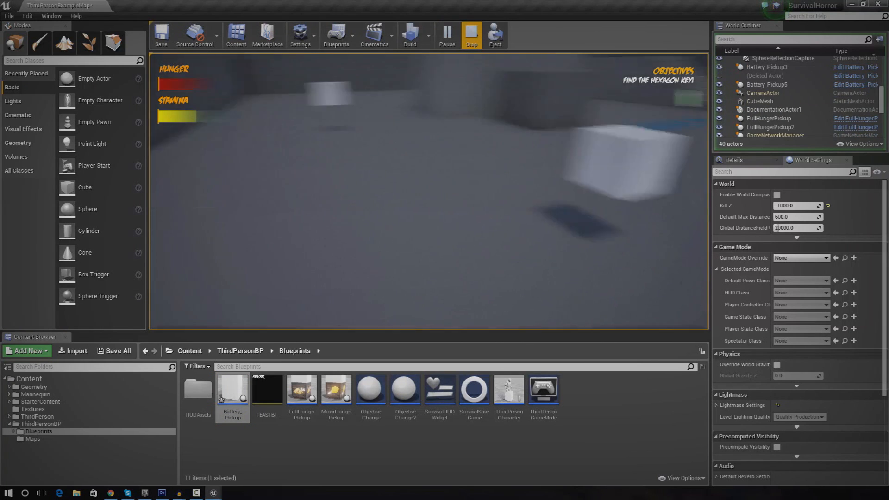
pyautogui.press('Escape')
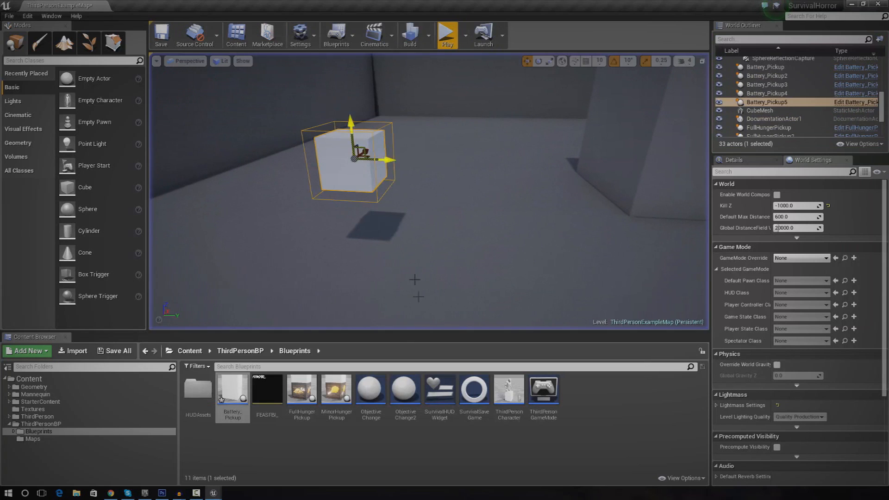
pyautogui.moveTo(324, 209); pyautogui.dragTo(371, 213, button='right')
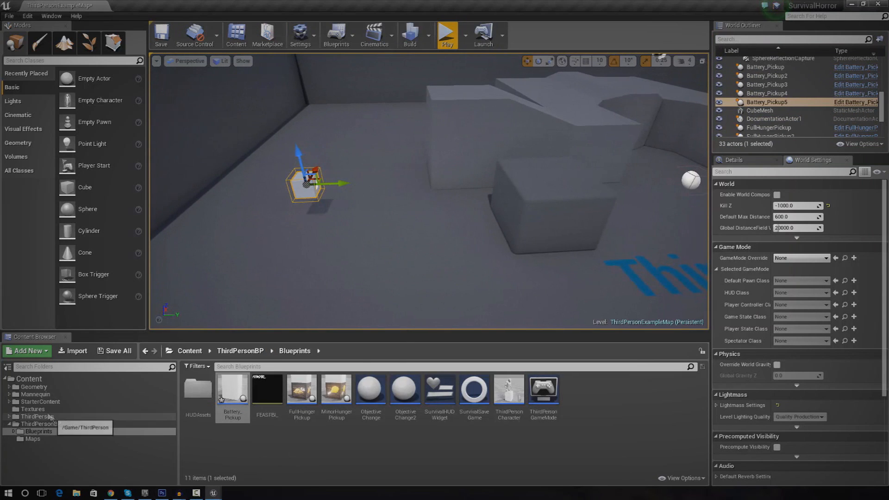
# - Import BatterPickup_Diffuse, BatterPickup_Normal and BatteryPickup_Emmisive from the Desktop into the Textures folder
pyautogui.click(32, 409)
pyautogui.click(76, 493)
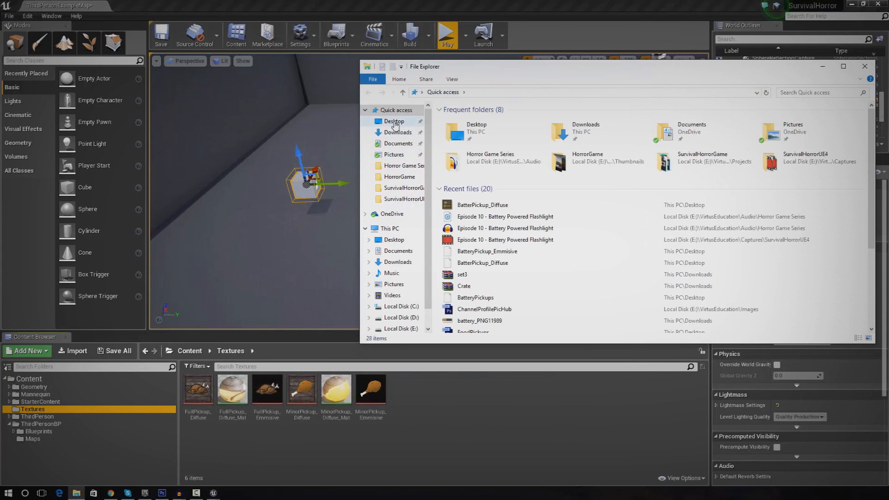
pyautogui.click(393, 121)
pyautogui.click(616, 134)
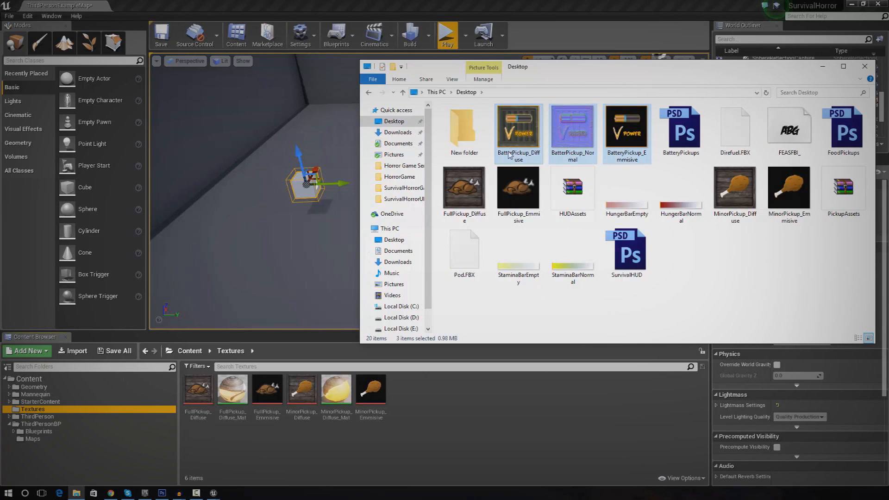
pyautogui.moveTo(515, 149); pyautogui.dragTo(440, 401)
pyautogui.click(267, 262)
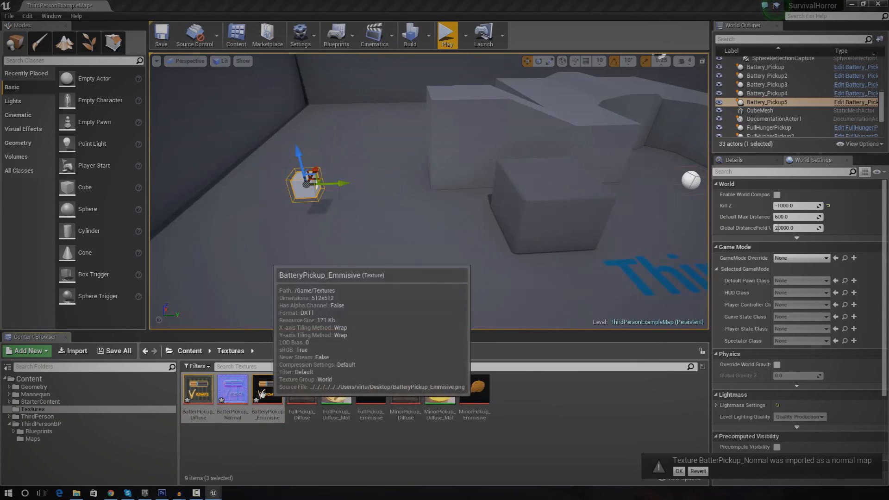
# - Create the material BatterPickup_Diffuse_Mat from the BatterPickup_Diffuse texture and open it for editing
pyautogui.rightClick(193, 395)
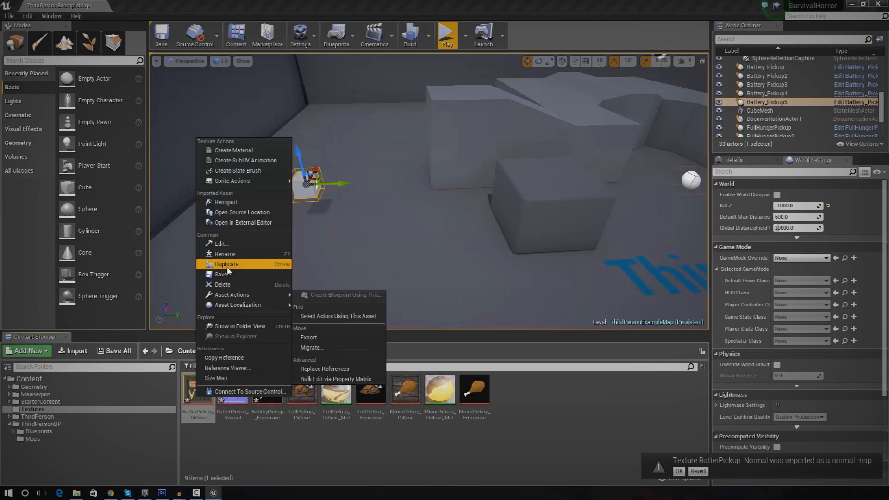
pyautogui.click(242, 153)
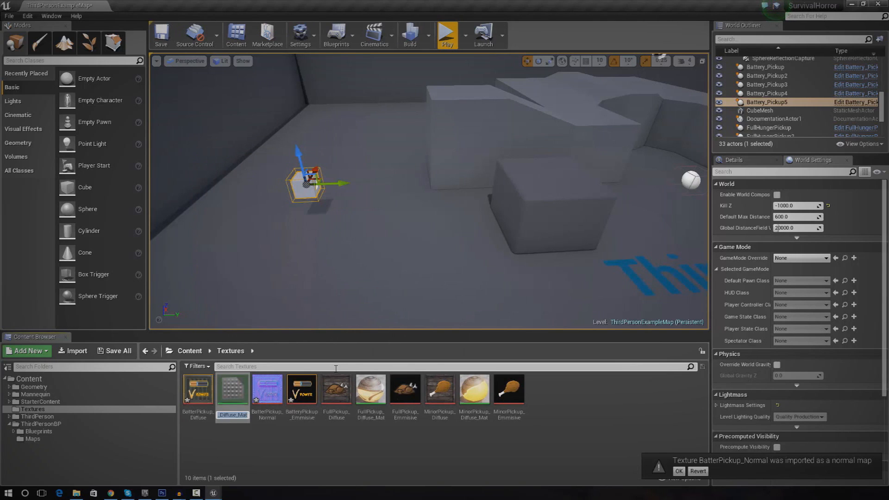
pyautogui.press('Return')
pyautogui.press('Return')
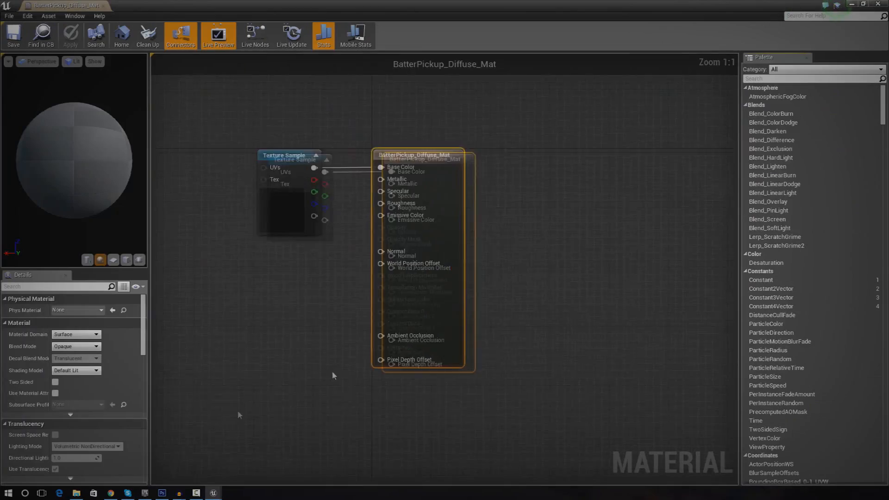
# - Move the Texture Sample node away from the material node and shrink the material editor window to expose the texture assets
pyautogui.moveTo(311, 242); pyautogui.dragTo(223, 148)
pyautogui.click(249, 229)
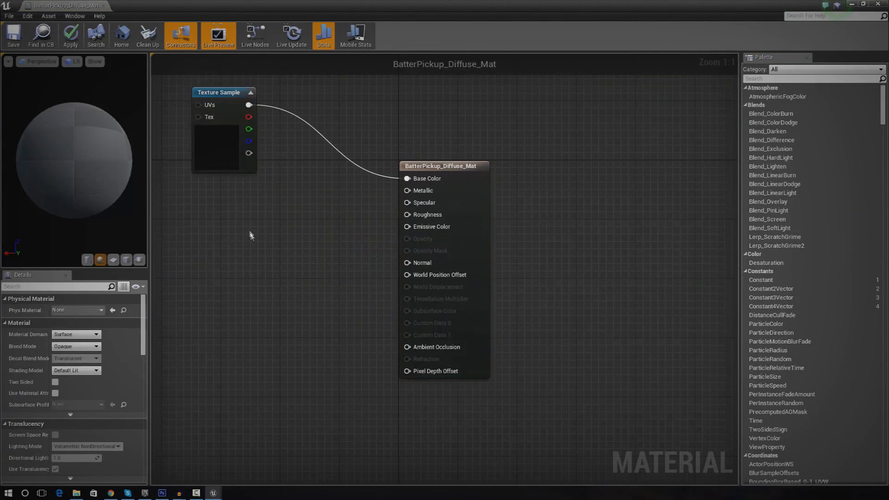
pyautogui.press('Home')
pyautogui.moveTo(415, 315); pyautogui.dragTo(343, 272, button='right')
pyautogui.moveTo(334, 6); pyautogui.dragTo(614, 39)
# - Add BatterPickup_Normal as a Texture Sample, connect it to the material's Normal input and check the preview sphere
pyautogui.click(265, 399)
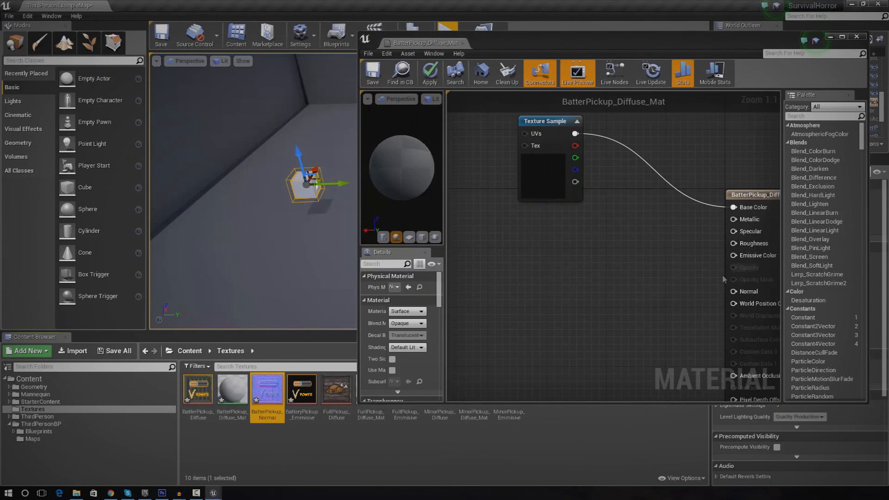
pyautogui.moveTo(726, 277); pyautogui.dragTo(630, 276, button='right')
pyautogui.moveTo(466, 335); pyautogui.dragTo(546, 260, button='right')
pyautogui.click(552, 276)
pyautogui.moveTo(609, 291); pyautogui.dragTo(715, 210)
pyautogui.moveTo(630, 241); pyautogui.dragTo(551, 266, button='right')
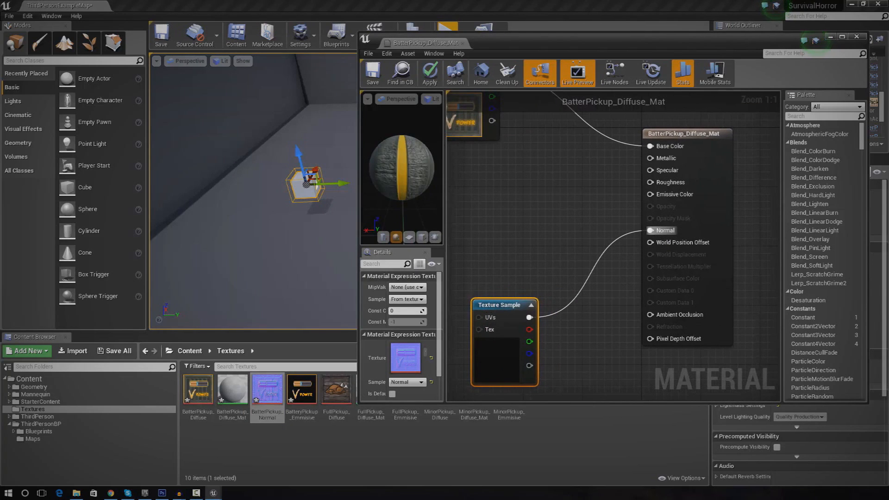
pyautogui.moveTo(404, 143); pyautogui.dragTo(433, 147)
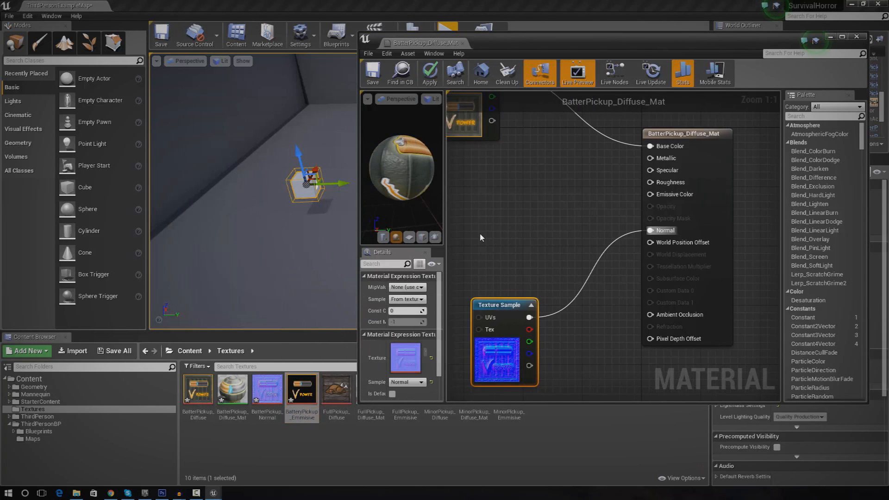
# - Add BatteryPickup_Emmisive to the material graph as a Texture Sample and place it clear of the normal map node
pyautogui.click(512, 236)
pyautogui.moveTo(512, 236); pyautogui.dragTo(603, 256, button='right')
pyautogui.click(512, 240)
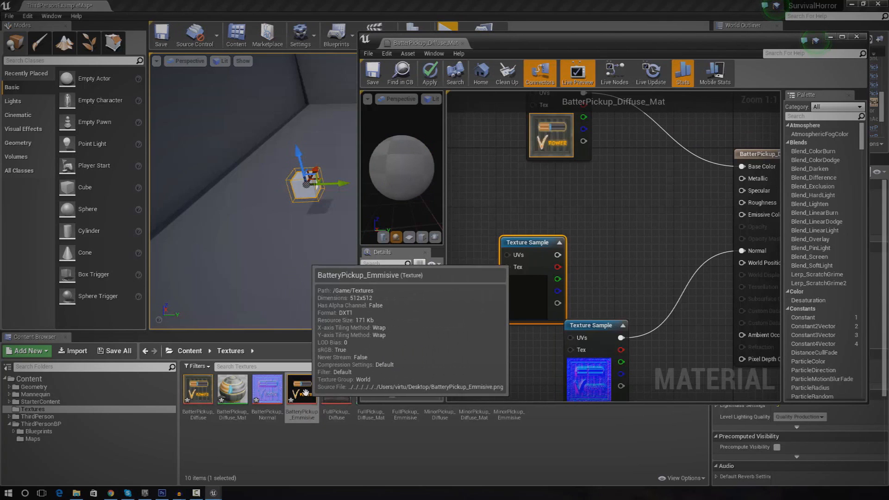
pyautogui.moveTo(555, 274); pyautogui.dragTo(601, 243, button='right')
pyautogui.moveTo(577, 256); pyautogui.dragTo(508, 281)
# - Add a Multiply node, wire the emissive Texture Sample into its B input and connect its output to Emissive Color
pyautogui.click(610, 223)
pyautogui.rightClick(609, 224)
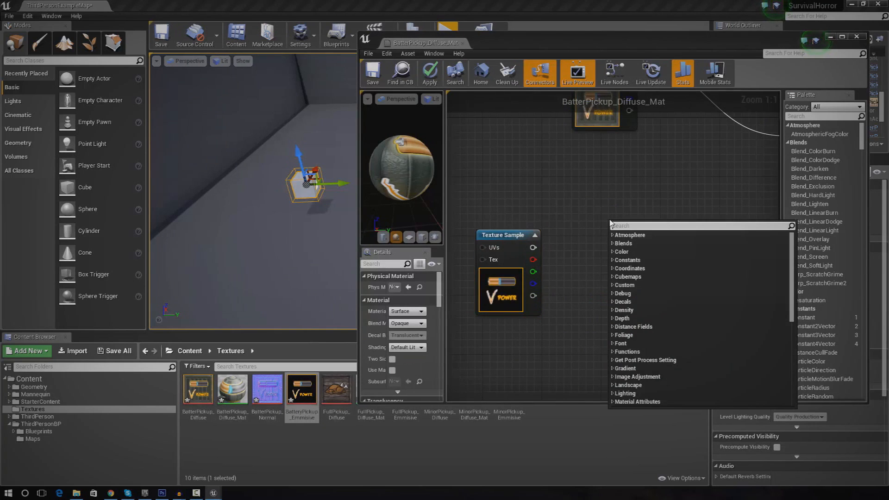
pyautogui.write('multiply')
pyautogui.press('Return')
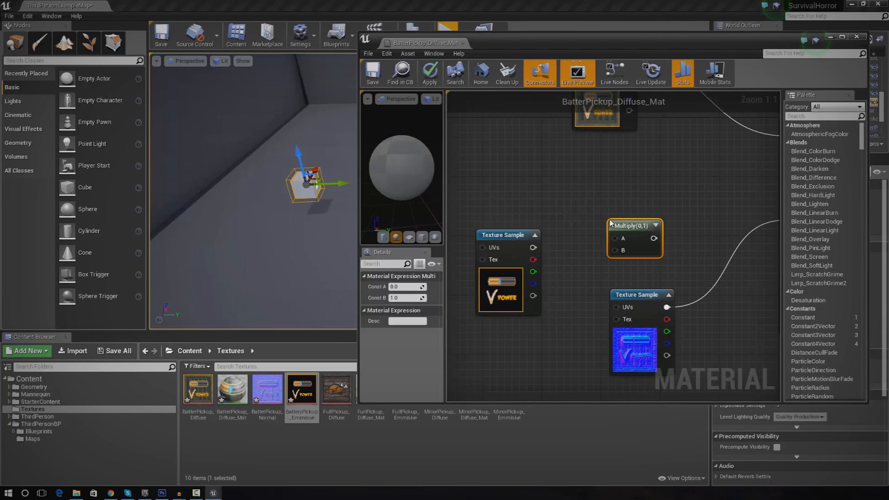
pyautogui.moveTo(534, 248); pyautogui.dragTo(623, 252)
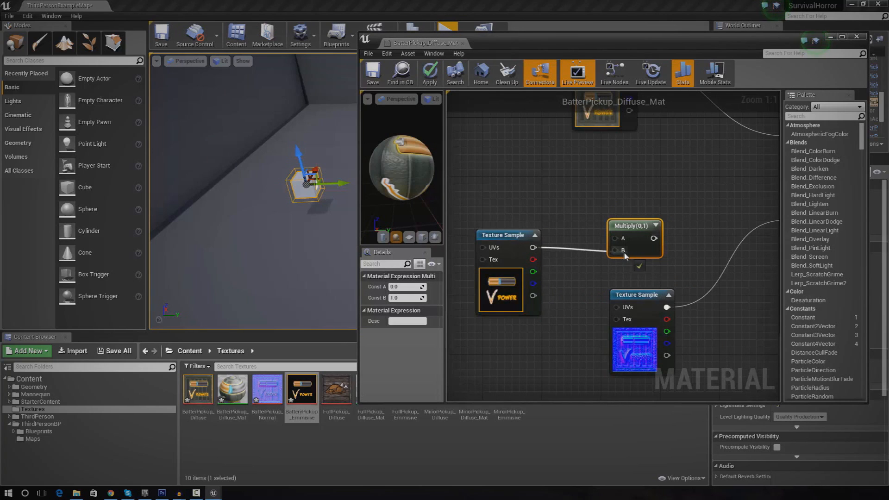
pyautogui.moveTo(620, 268); pyautogui.dragTo(544, 261, button='right')
pyautogui.moveTo(575, 231); pyautogui.dragTo(715, 179)
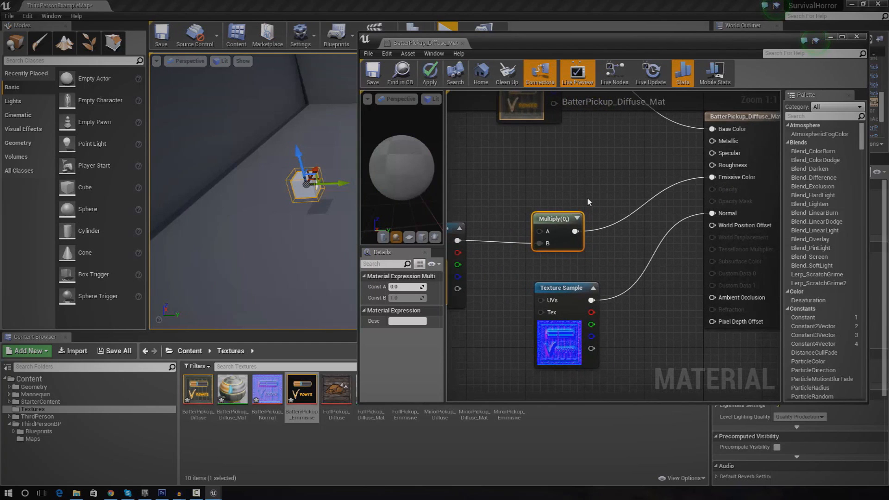
# - Add a Constant node with a value of 15 to the Multiply node's A input
pyautogui.moveTo(587, 202); pyautogui.dragTo(625, 173, button='right')
pyautogui.moveTo(596, 189); pyautogui.dragTo(544, 169)
pyautogui.write('constan')
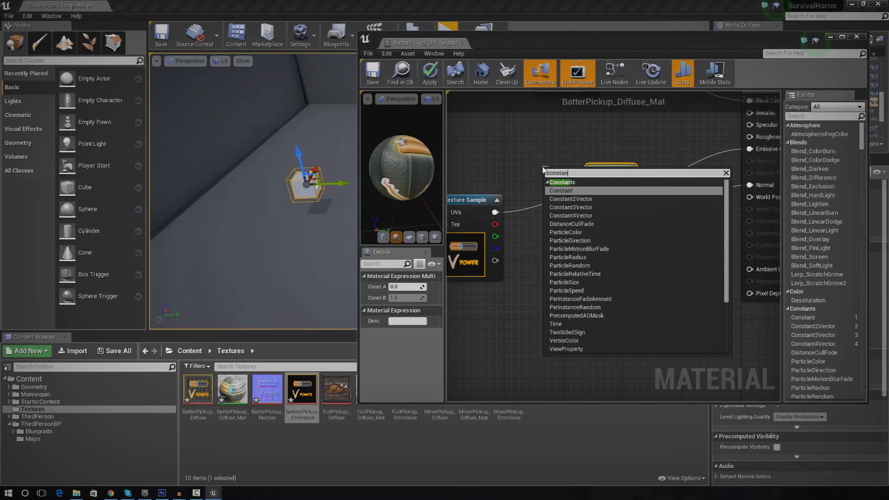
pyautogui.press('Return')
pyautogui.moveTo(551, 175); pyautogui.dragTo(500, 149)
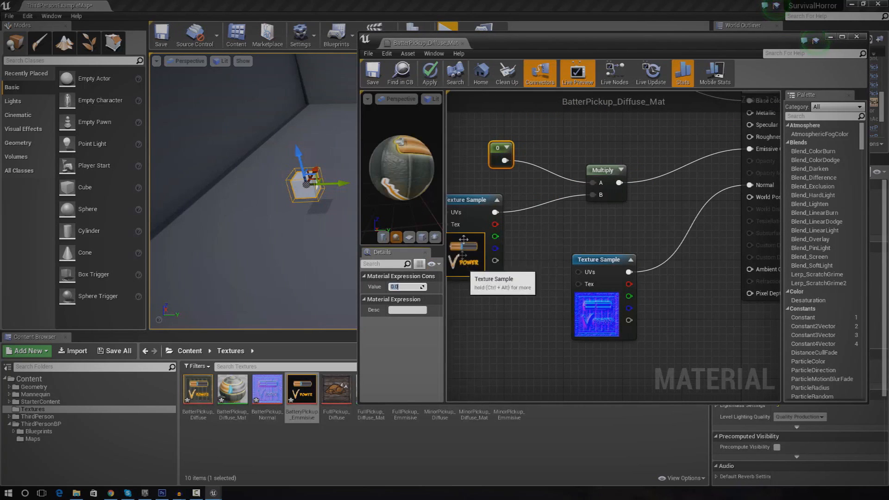
pyautogui.moveTo(462, 255); pyautogui.dragTo(500, 276, button='right')
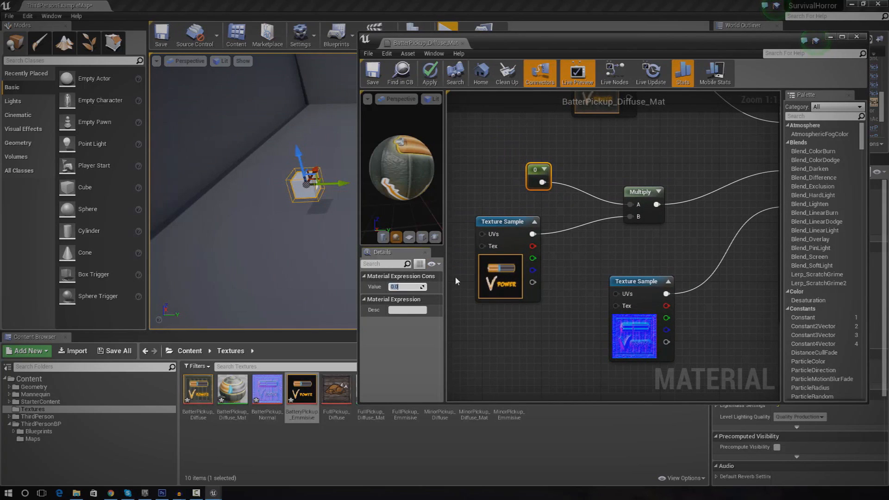
pyautogui.write('15')
pyautogui.press('Return')
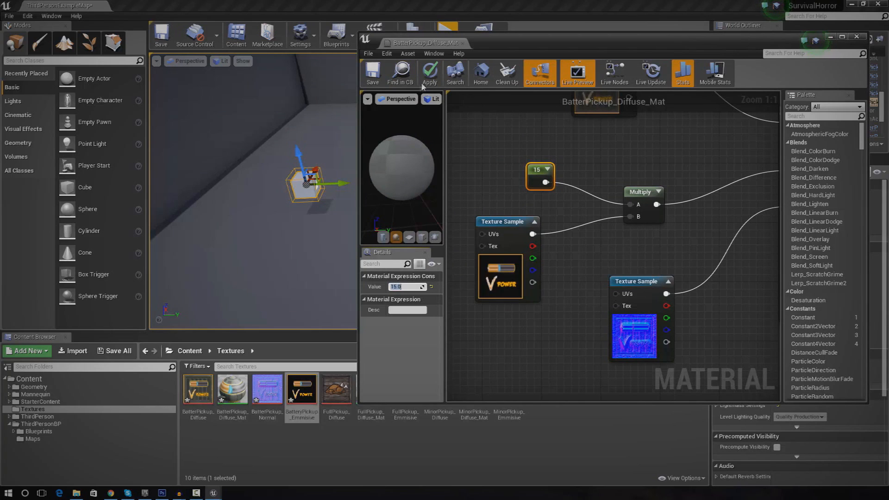
# - Save the material, inspect the glow on the preview sphere and close the material editor
pyautogui.click(374, 78)
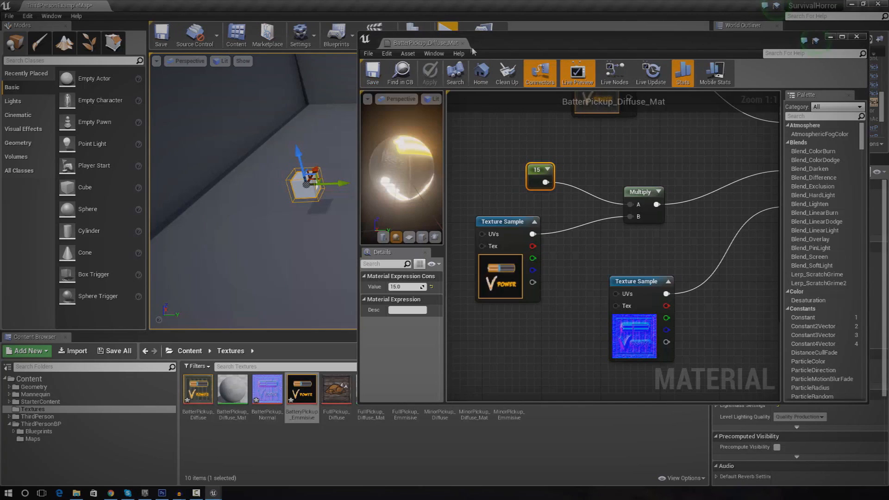
pyautogui.moveTo(421, 150); pyautogui.dragTo(379, 146)
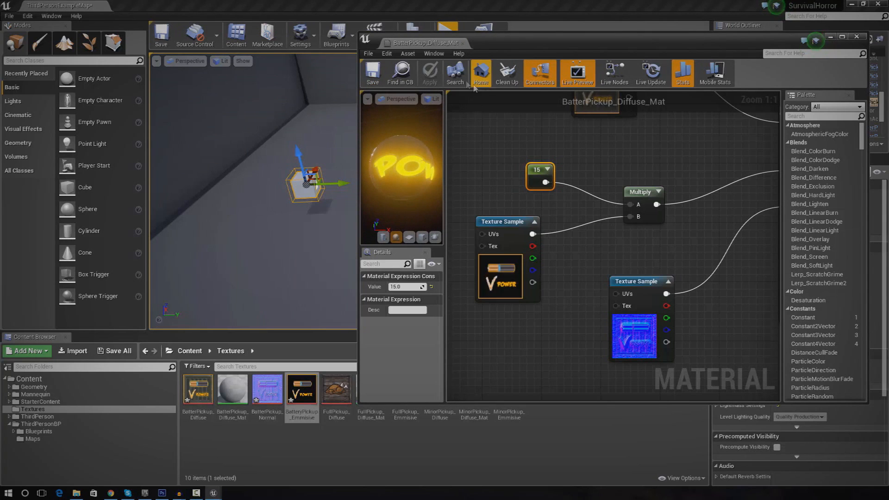
pyautogui.click(460, 43)
# - Open the Battery_Pickup blueprint from the Blueprints folder, maximize it, and show its Cube component in the blueprint's 3D view
pyautogui.click(62, 432)
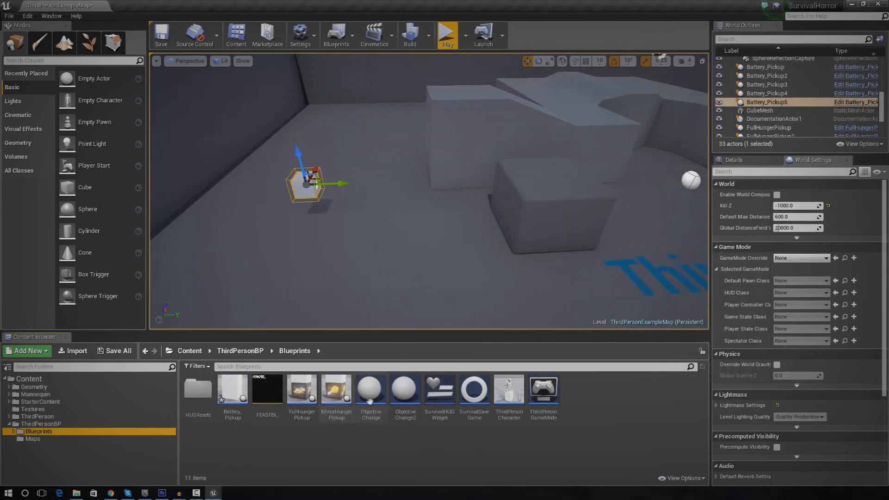
pyautogui.doubleClick(233, 391)
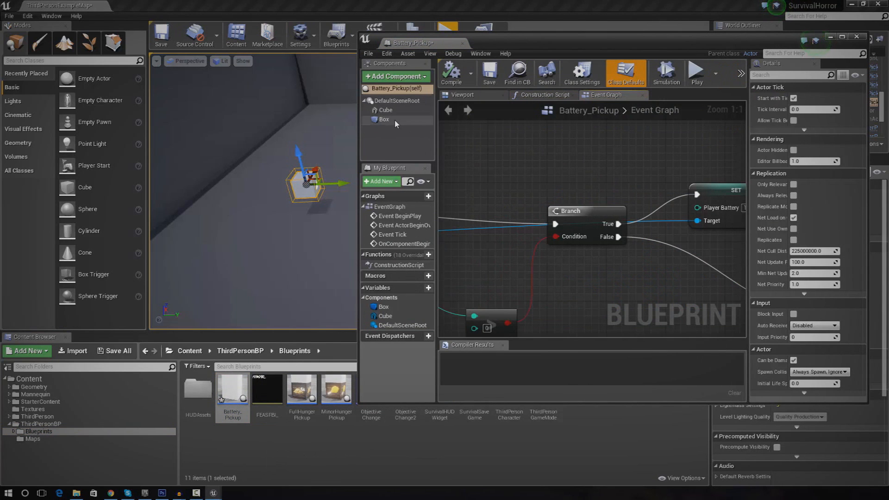
pyautogui.click(394, 121)
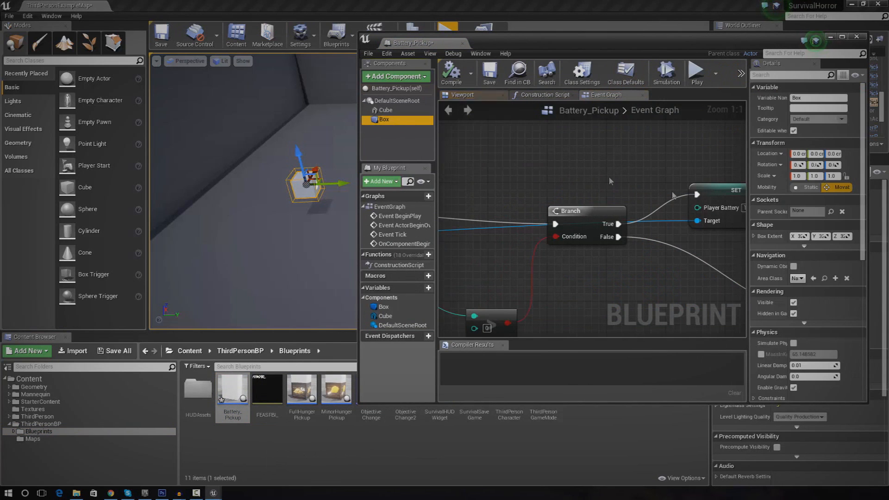
pyautogui.doubleClick(704, 48)
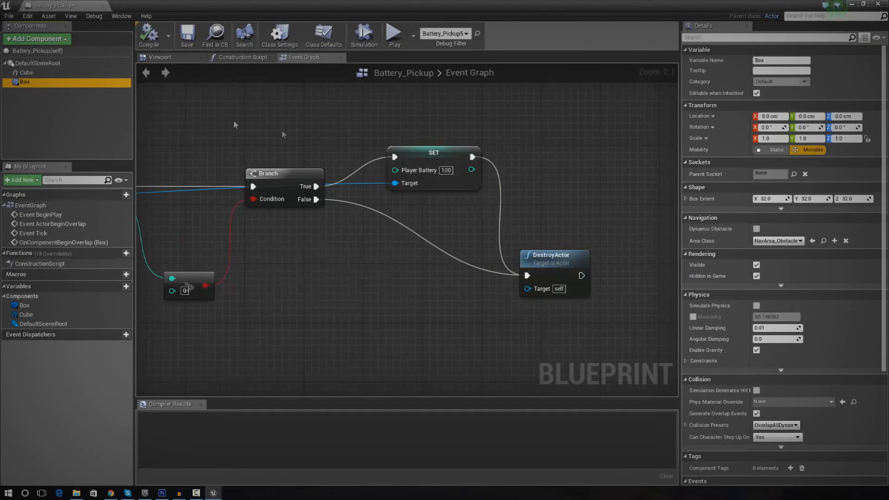
pyautogui.click(27, 73)
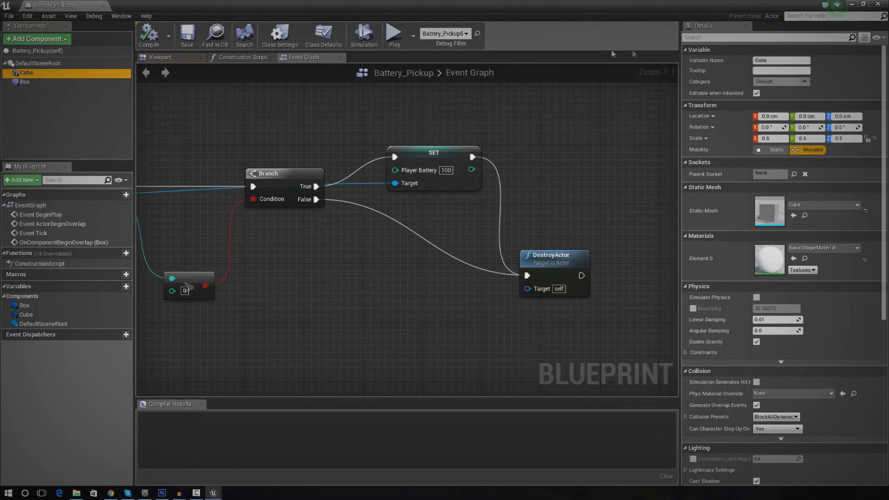
pyautogui.click(189, 59)
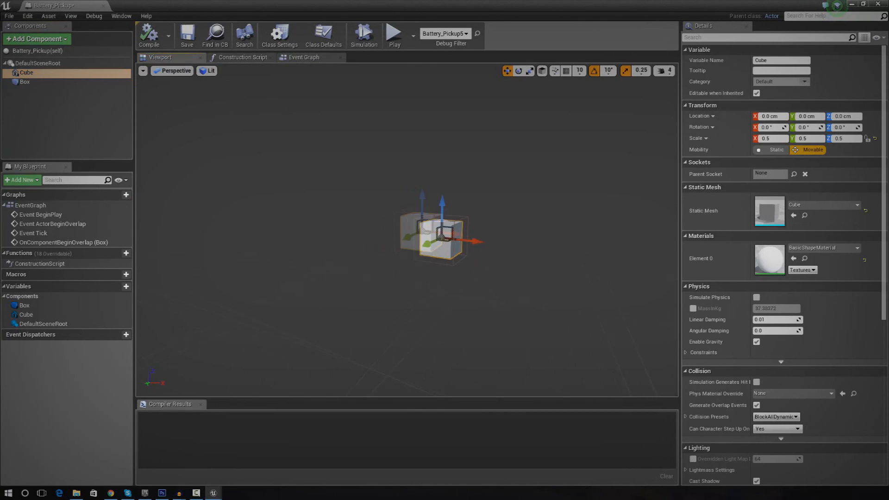
# - Assign the BatterPickup_Diffuse_Mat material to the Cube component and inspect its glowing faces up close
pyautogui.click(829, 248)
pyautogui.write('batt')
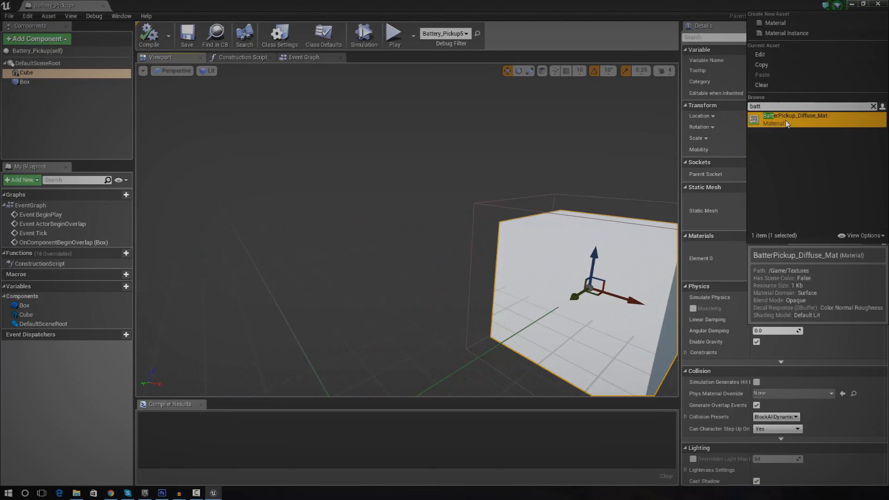
pyautogui.click(787, 117)
pyautogui.press('f')
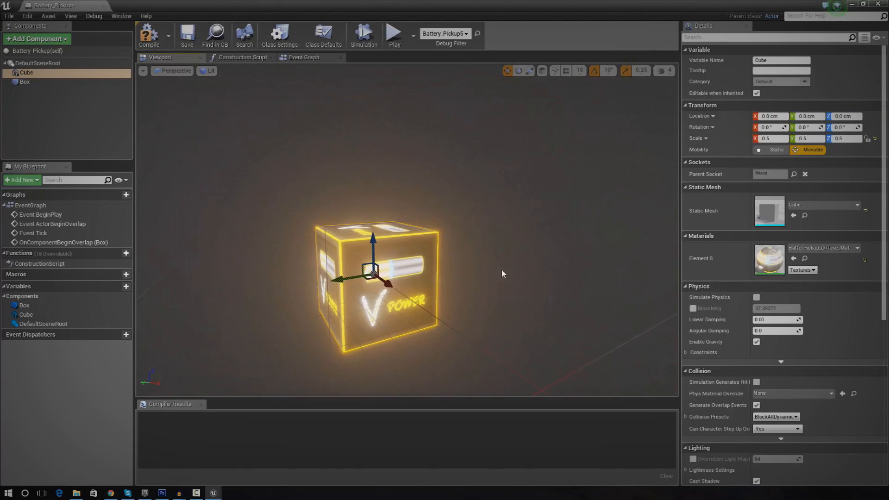
pyautogui.moveTo(407, 230); pyautogui.dragTo(449, 232, button='right')
pyautogui.moveTo(293, 208); pyautogui.dragTo(293, 230, button='right')
# - Add a RotatingMovement component to Battery_Pickup, compile the blueprint and close its editor
pyautogui.click(53, 39)
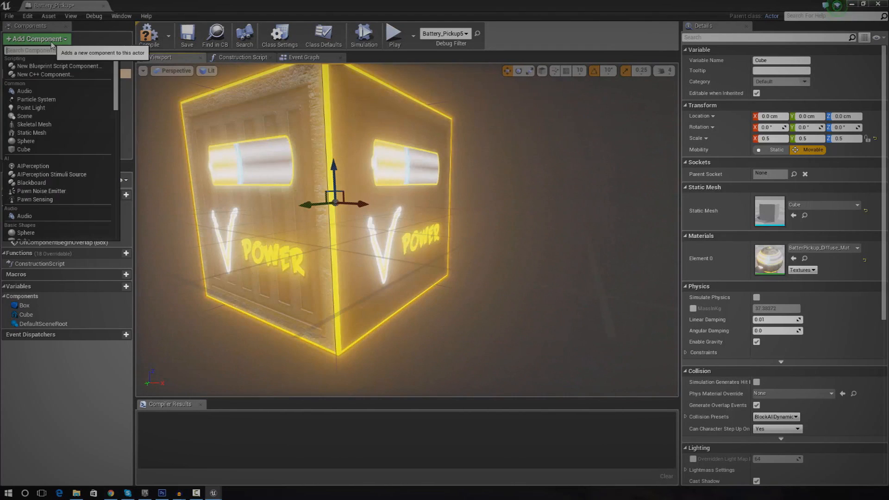
pyautogui.write('ro')
pyautogui.click(86, 104)
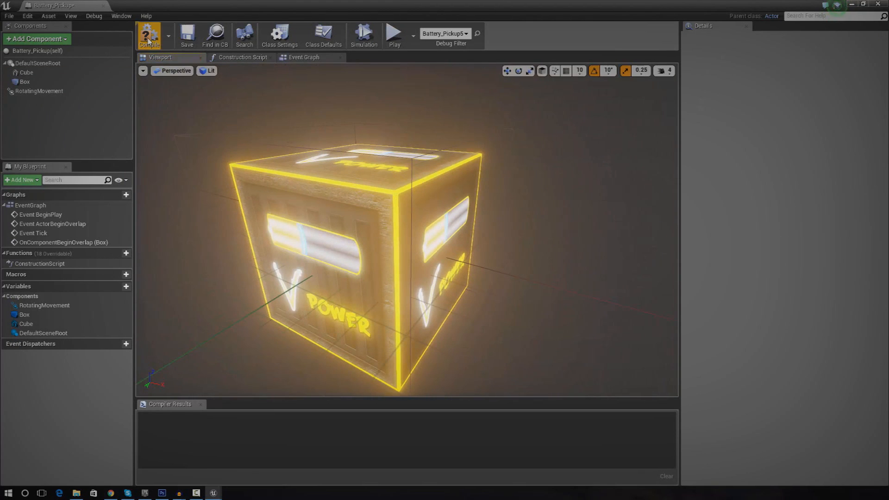
pyautogui.click(103, 5)
# - Play-test the level by walking the character through the rotating battery pickups to collect them, and stop the session
pyautogui.moveTo(439, 146); pyautogui.dragTo(620, 146, button='right')
pyautogui.click(445, 43)
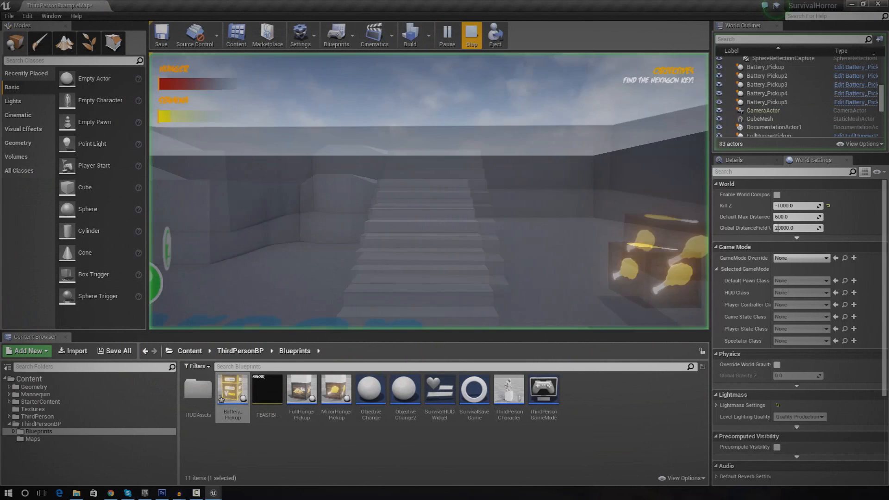
pyautogui.press('w')
pyautogui.press('s')
pyautogui.press('w')
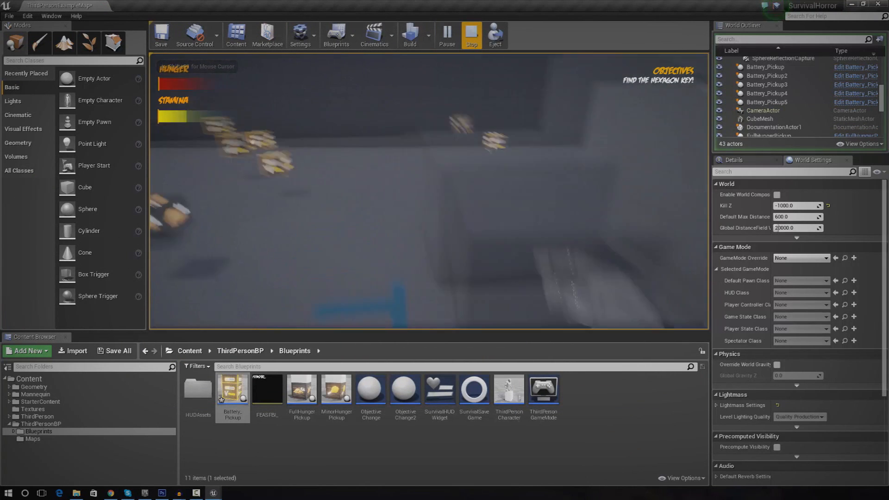
pyautogui.press('d')
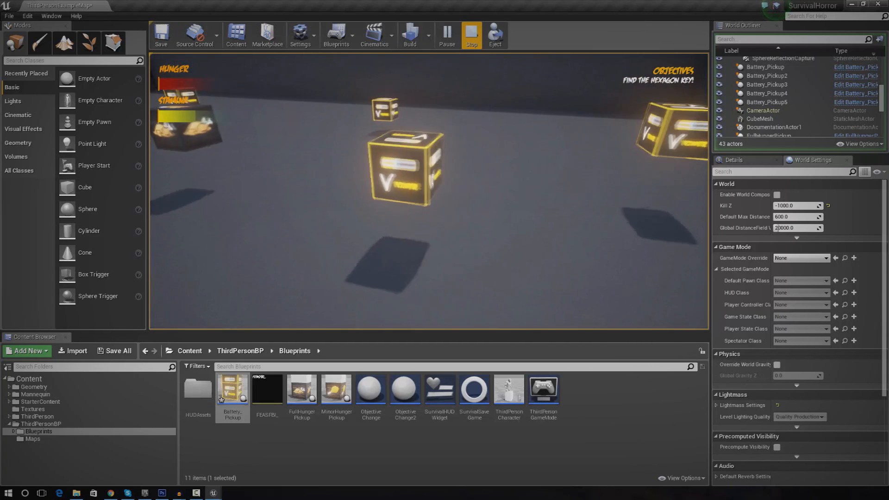
pyautogui.press('w')
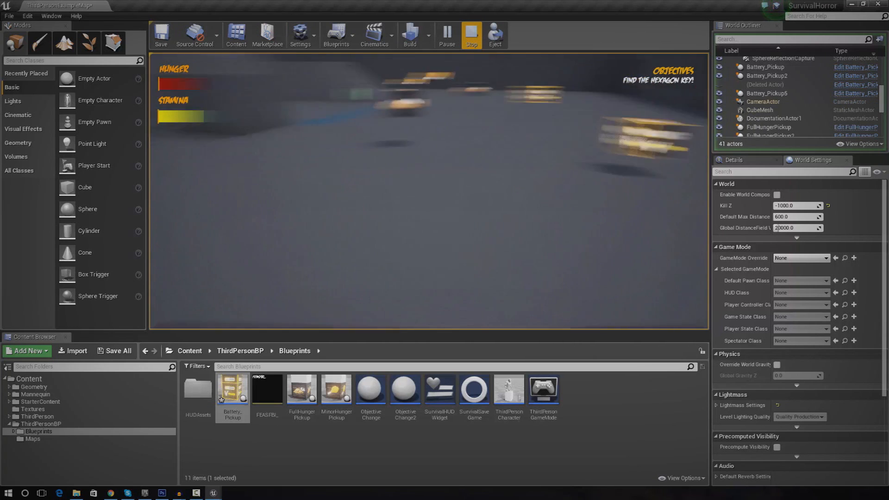
pyautogui.press('w')
pyautogui.press('w')
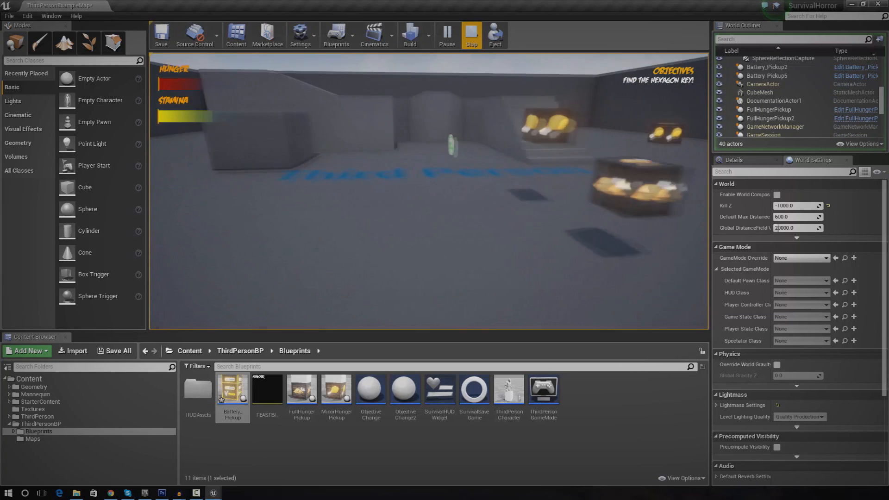
pyautogui.press('w')
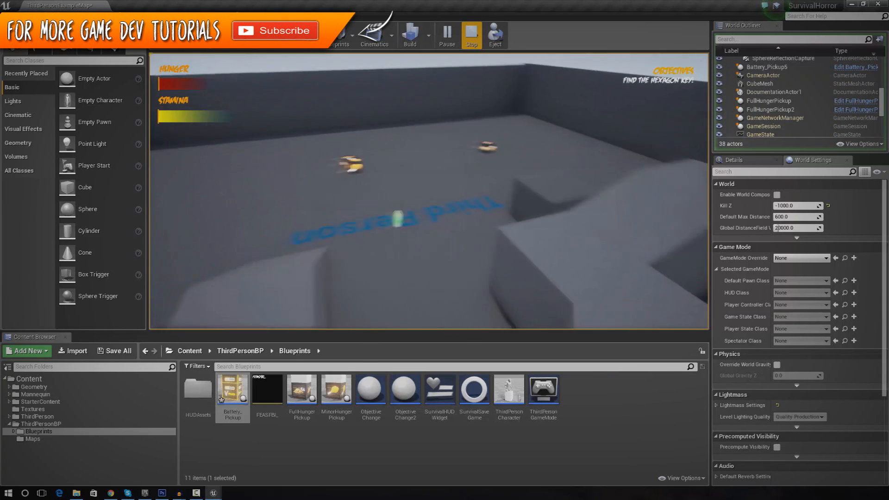
pyautogui.press('Escape')
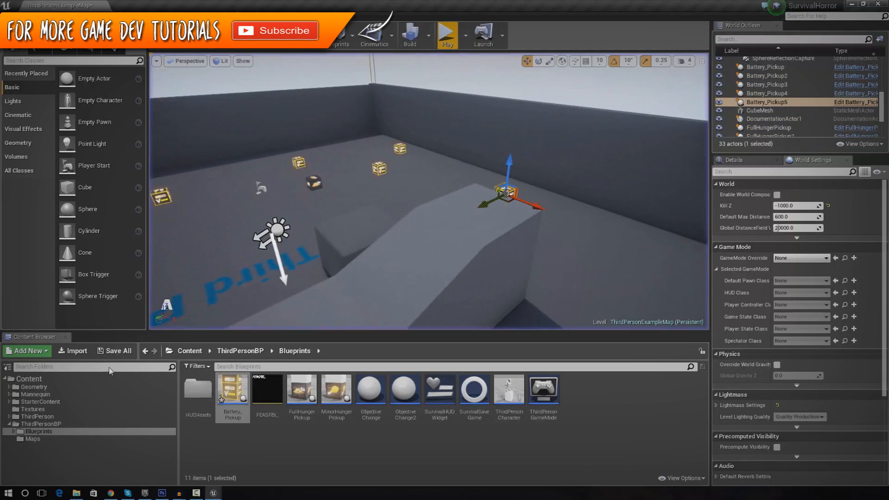
# - Switch to Photoshop and zoom in on the battery icon and FLASH BATTERY text in the SurvivalHUD.psd mockup
pyautogui.click(163, 492)
pyautogui.moveTo(50, 440); pyautogui.dragTo(102, 385)
pyautogui.rightClick(103, 385)
pyautogui.click(123, 404)
pyautogui.click(295, 332)
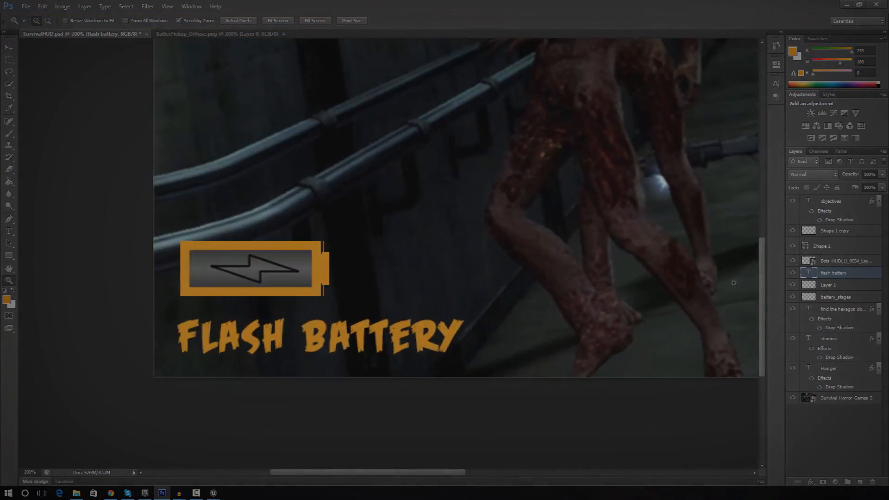